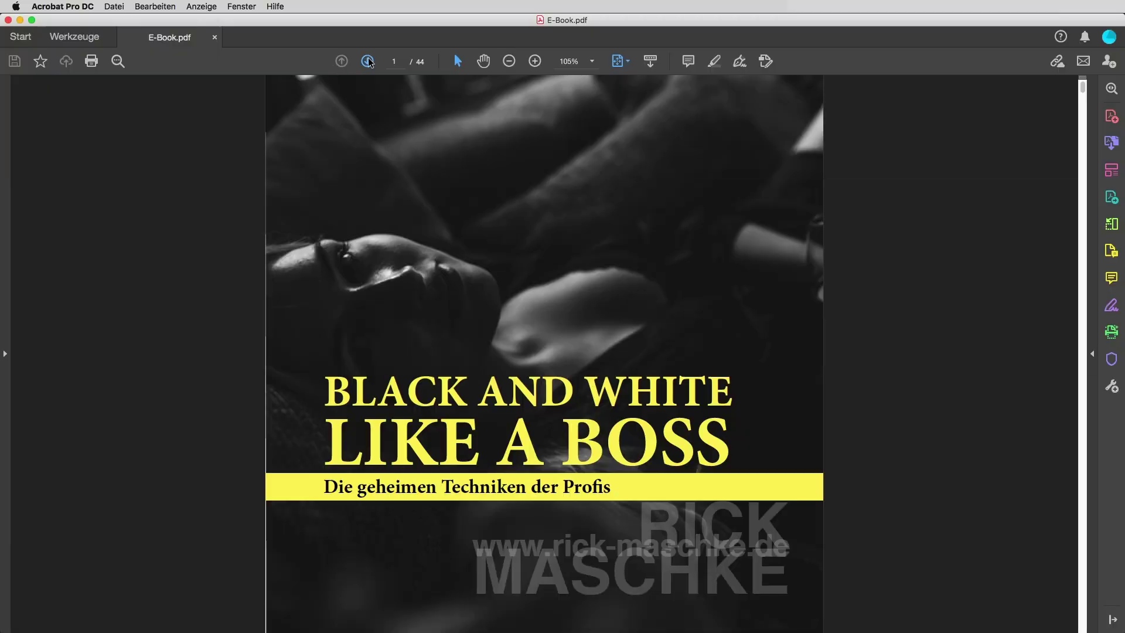
Step: Page forward through the e-book's opening pages to the Ausgangsbild spread
{"action": "left_click", "coordinate": [369, 62]}
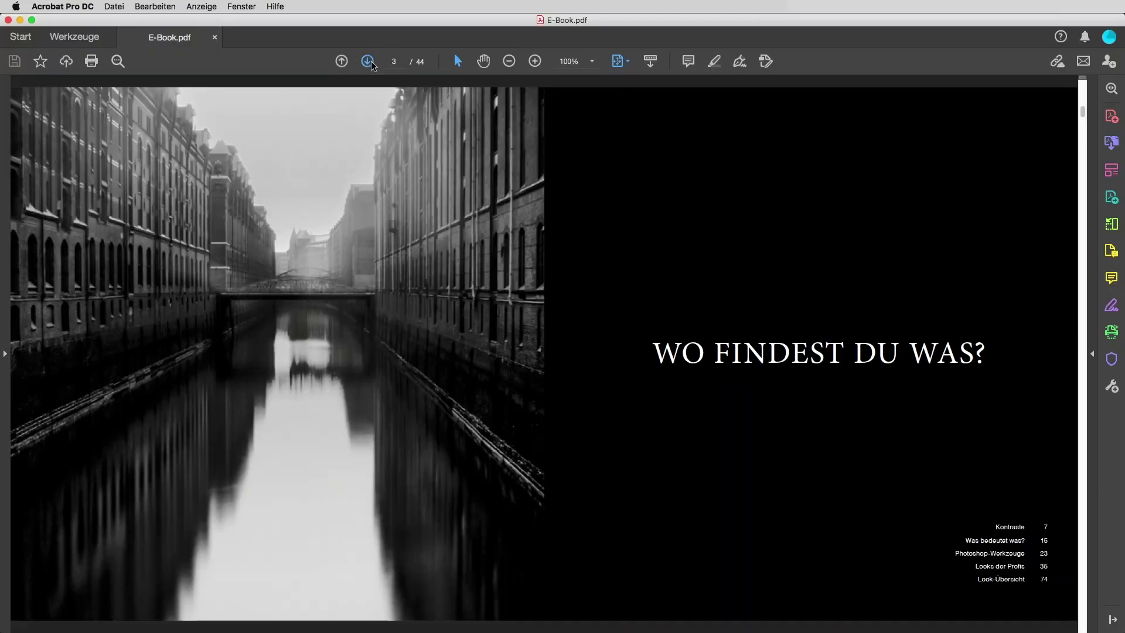
{"action": "left_click", "coordinate": [369, 62]}
{"action": "left_click", "coordinate": [369, 61]}
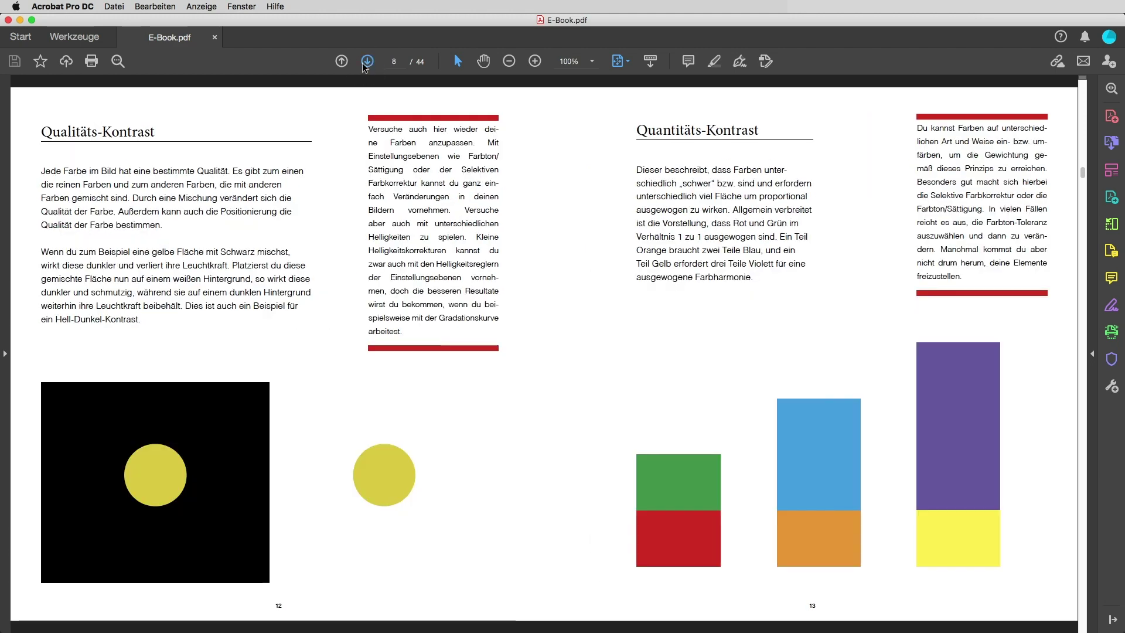
{"action": "left_click", "coordinate": [366, 62]}
{"action": "left_click", "coordinate": [365, 63]}
{"action": "left_click", "coordinate": [340, 63]}
{"action": "left_click", "coordinate": [340, 63]}
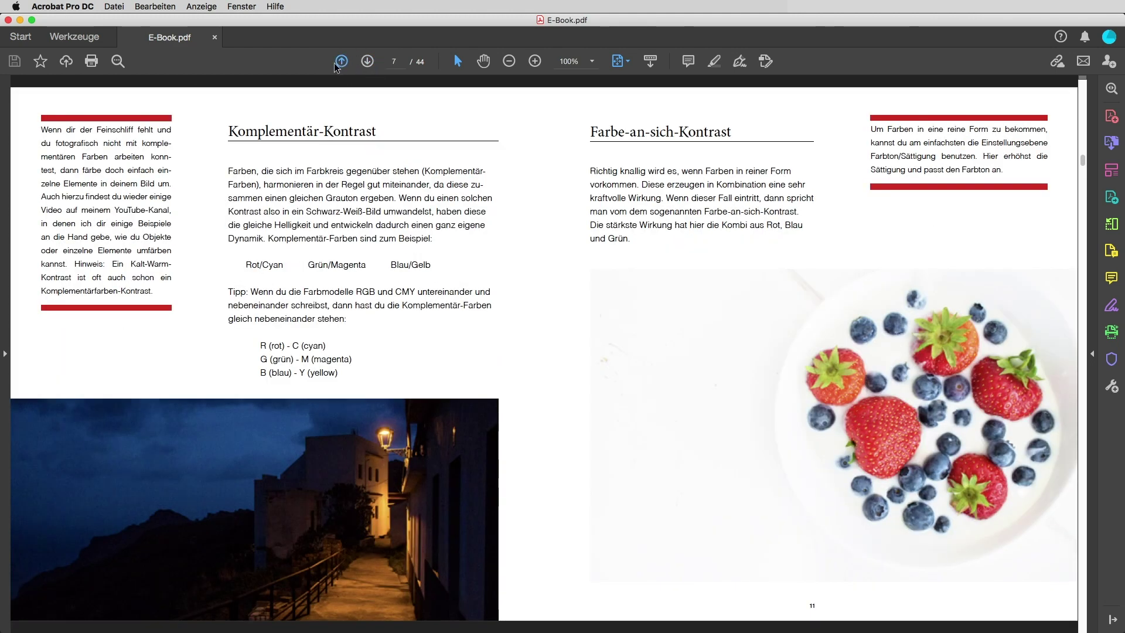
{"action": "left_click", "coordinate": [338, 66]}
{"action": "left_click", "coordinate": [365, 64]}
{"action": "left_click", "coordinate": [366, 64]}
{"action": "left_click", "coordinate": [366, 65]}
{"action": "left_click", "coordinate": [367, 61]}
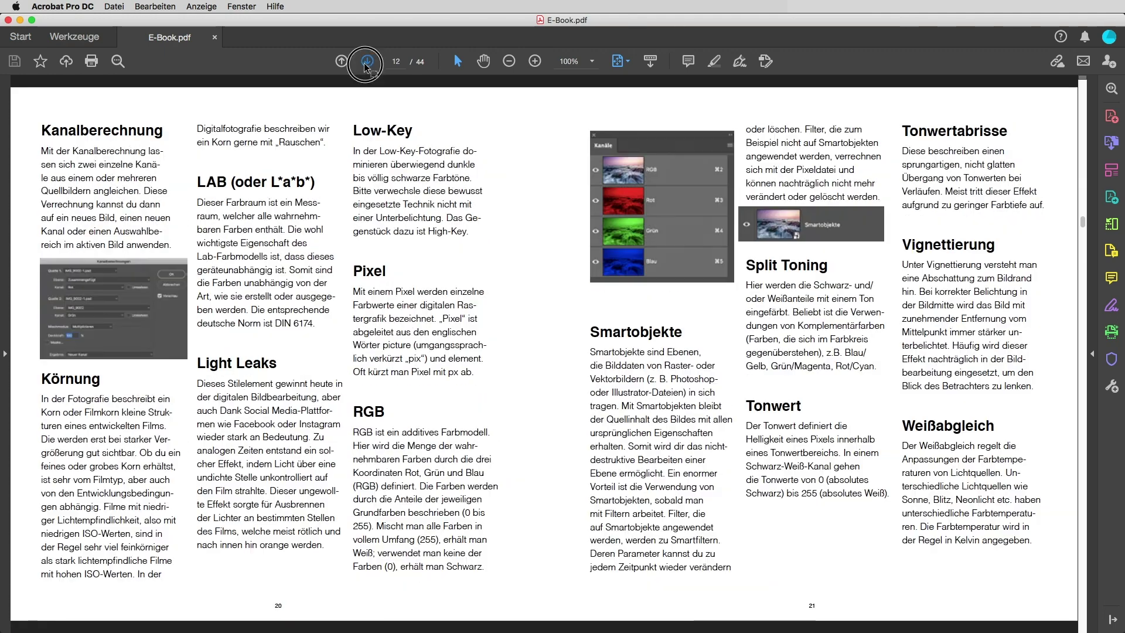
{"action": "left_click", "coordinate": [367, 61]}
{"action": "left_click", "coordinate": [367, 61]}
{"action": "left_click", "coordinate": [367, 61]}
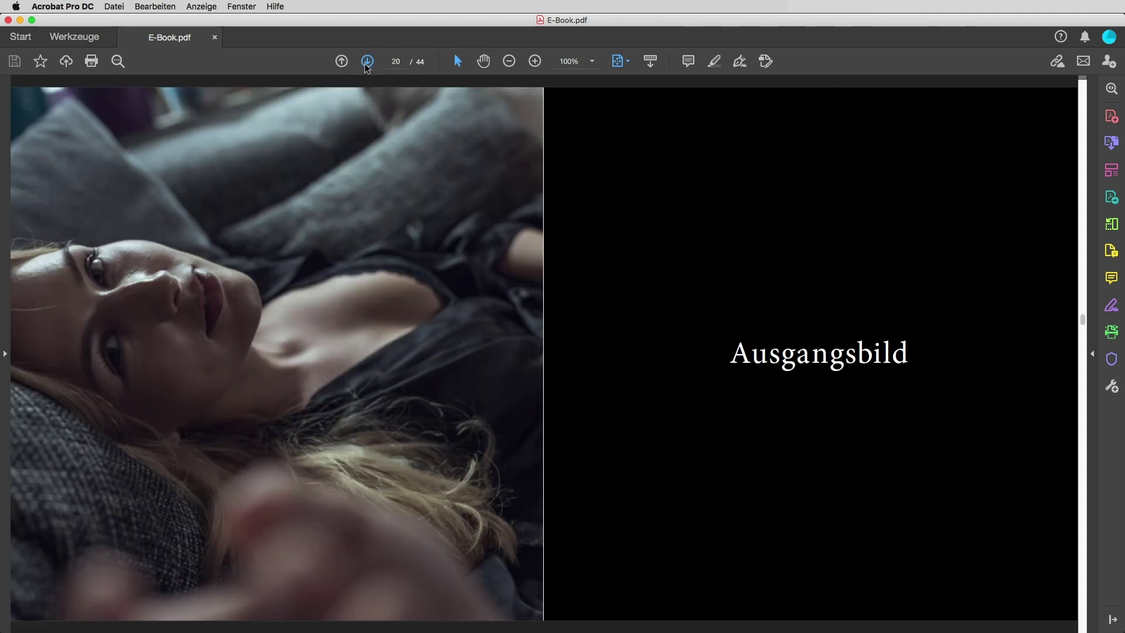
Step: Continue past the RM BW #3D, #1, #3 and #7 recipes to RM BW #9 on page 31
{"action": "left_click", "coordinate": [366, 62]}
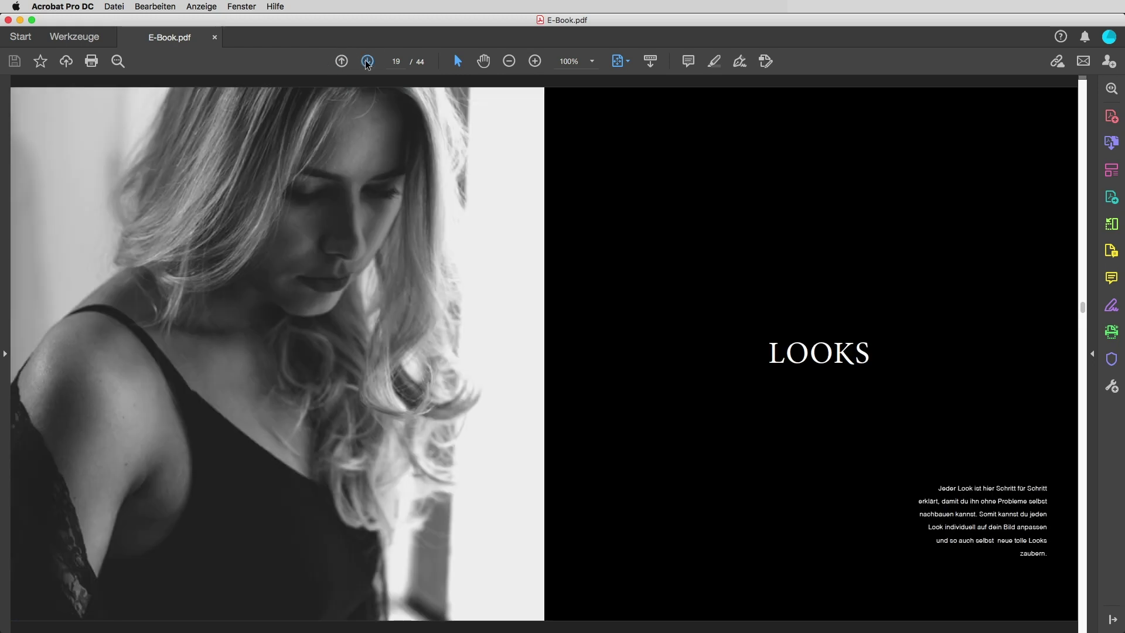
{"action": "left_click", "coordinate": [367, 62]}
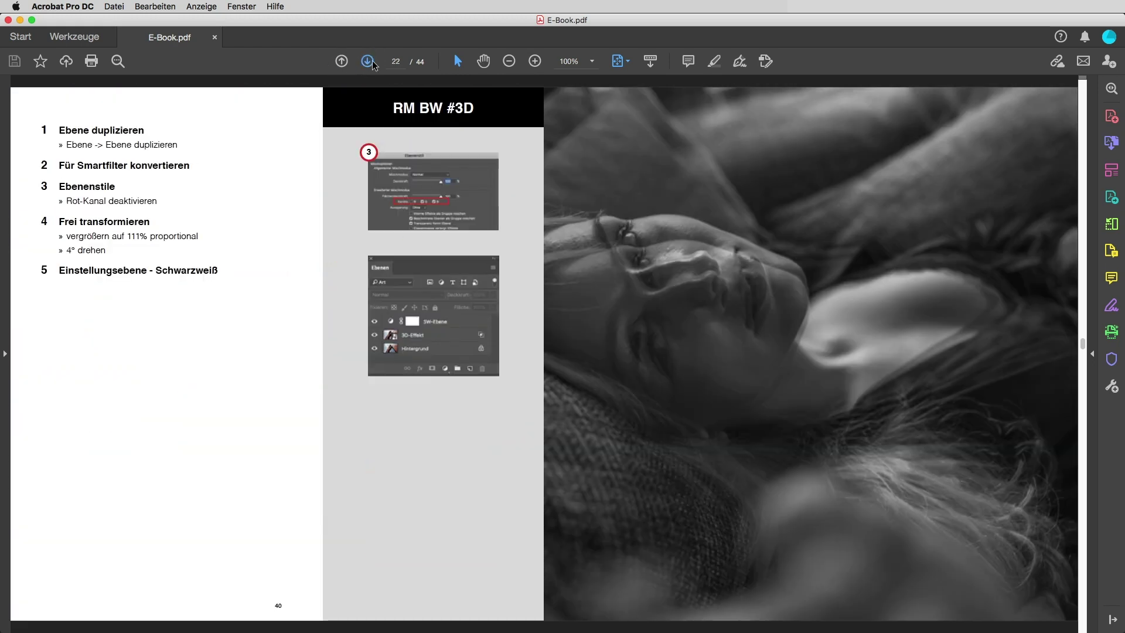
{"action": "left_click", "coordinate": [367, 61]}
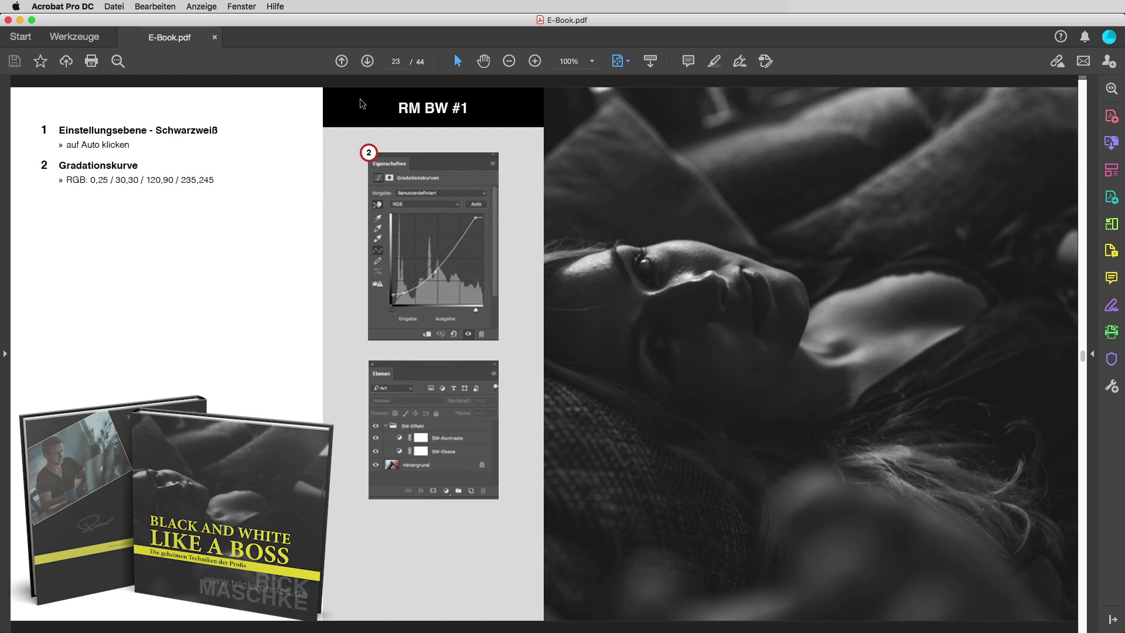
{"action": "double_click", "coordinate": [368, 69]}
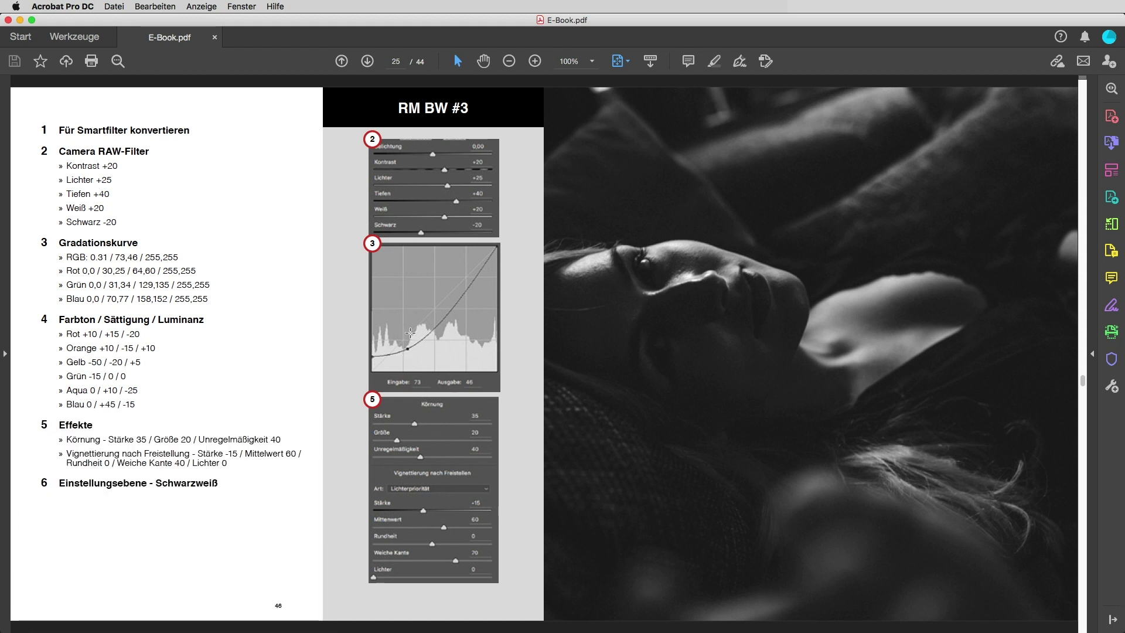
{"action": "left_click", "coordinate": [368, 63]}
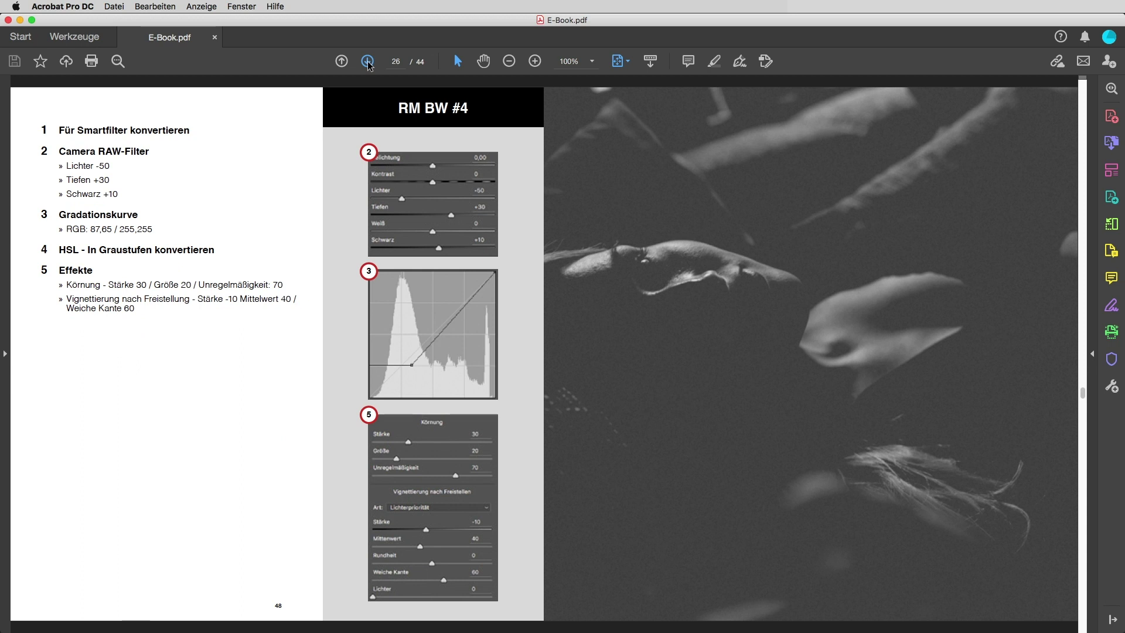
{"action": "double_click", "coordinate": [368, 63]}
{"action": "left_click", "coordinate": [368, 64]}
{"action": "left_click", "coordinate": [368, 61]}
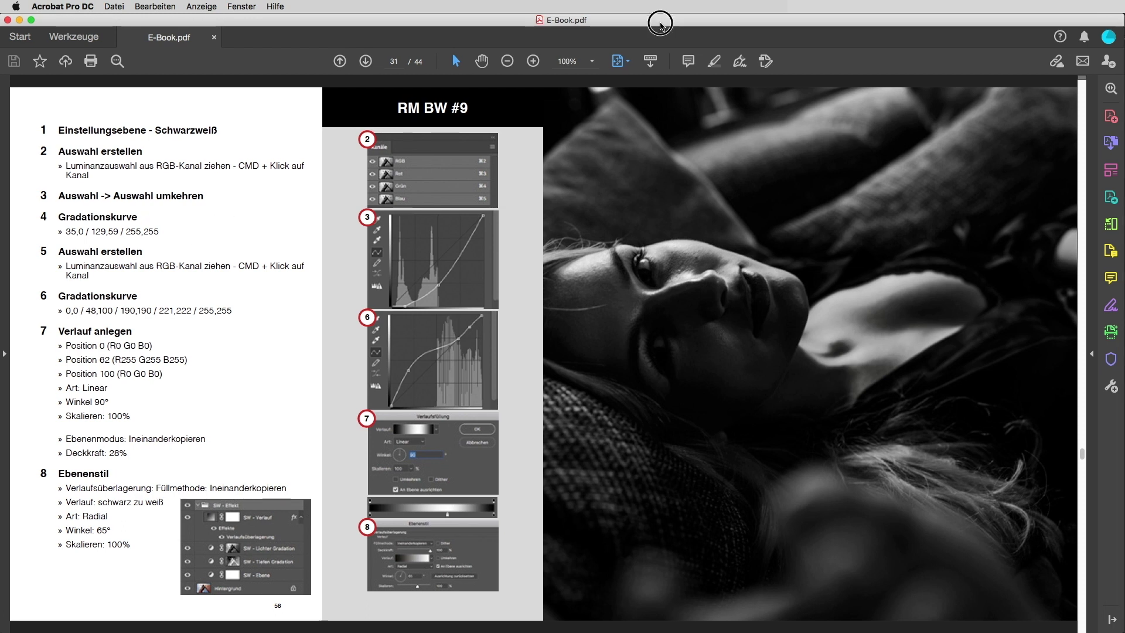
Step: Move the e-book aside, bring Photoshop forward with the Move tool, and show the Preset-Action panel
{"action": "left_click_drag", "start_coordinate": [661, 24], "coordinate": [663, 122]}
{"action": "left_click", "coordinate": [676, 71]}
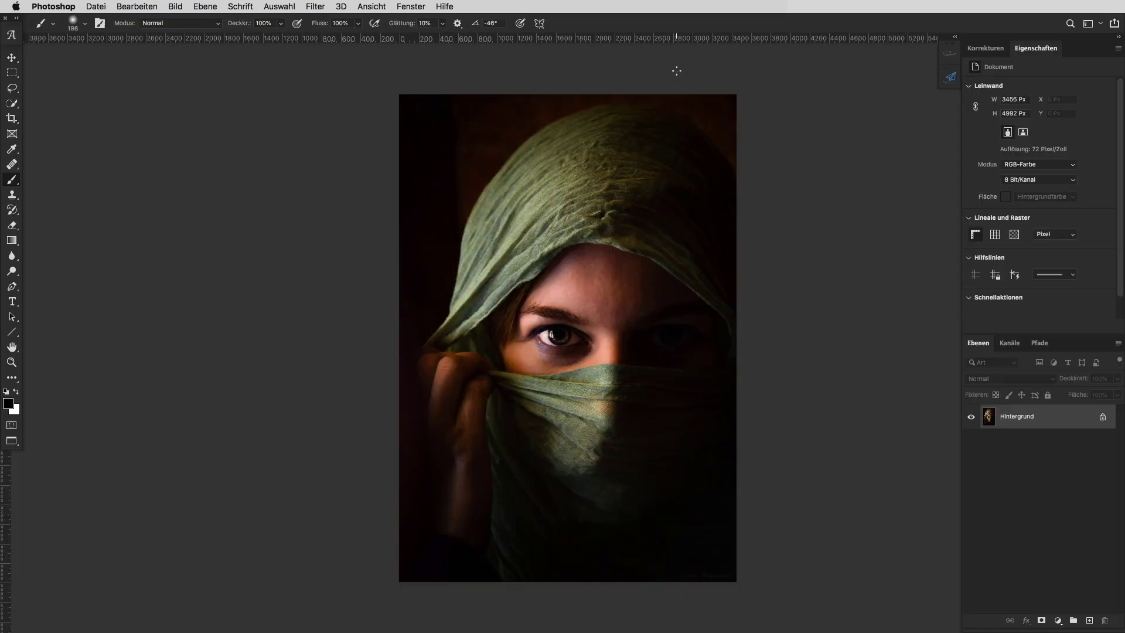
{"action": "key", "text": "v"}
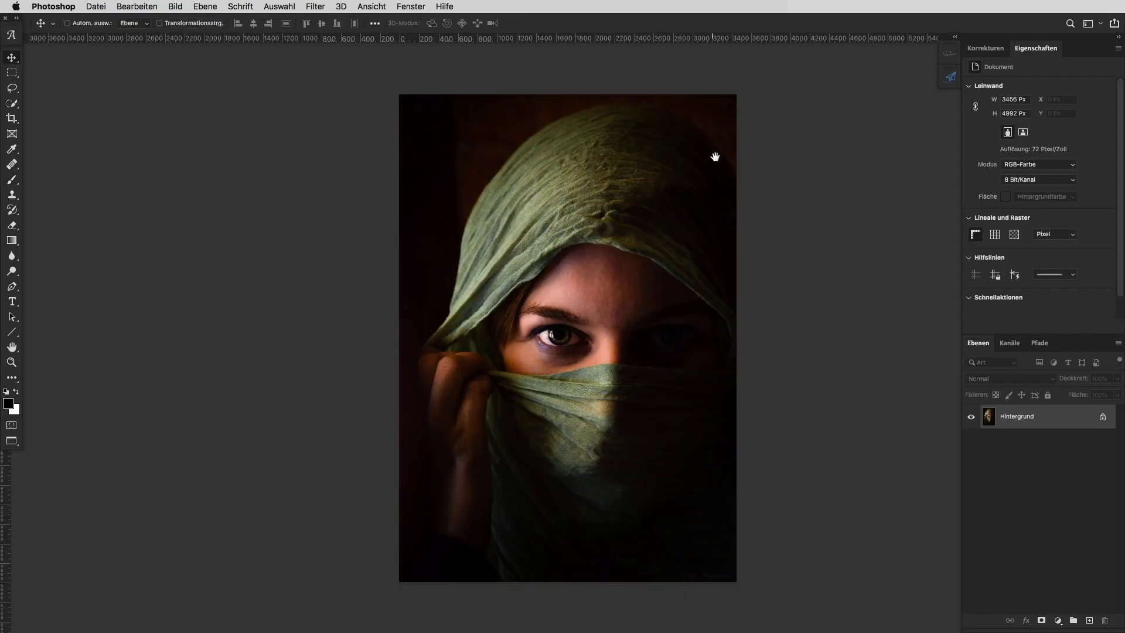
{"action": "left_click_drag", "start_coordinate": [715, 156], "coordinate": [688, 156]}
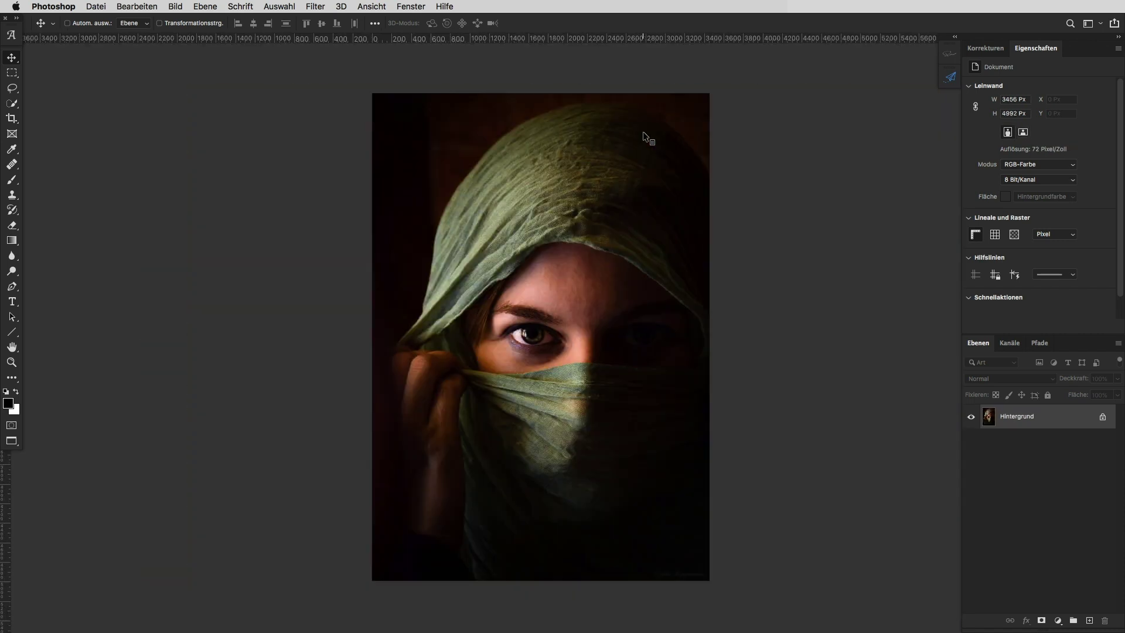
{"action": "scroll", "coordinate": [774, 171], "scroll_direction": "right", "scroll_amount": 3}
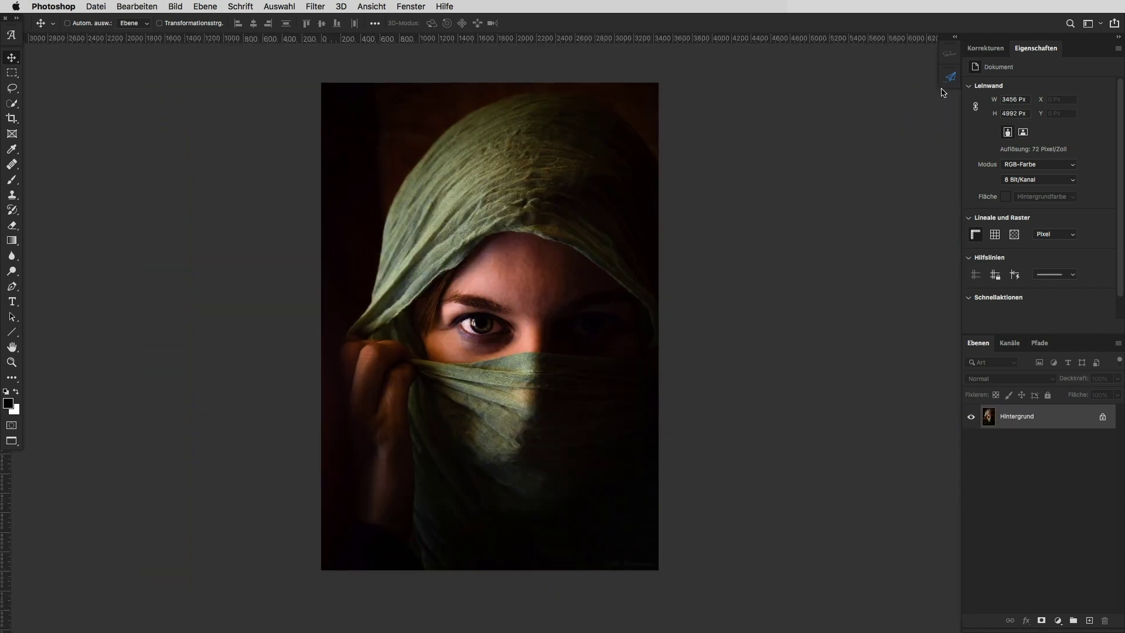
{"action": "left_click", "coordinate": [950, 81]}
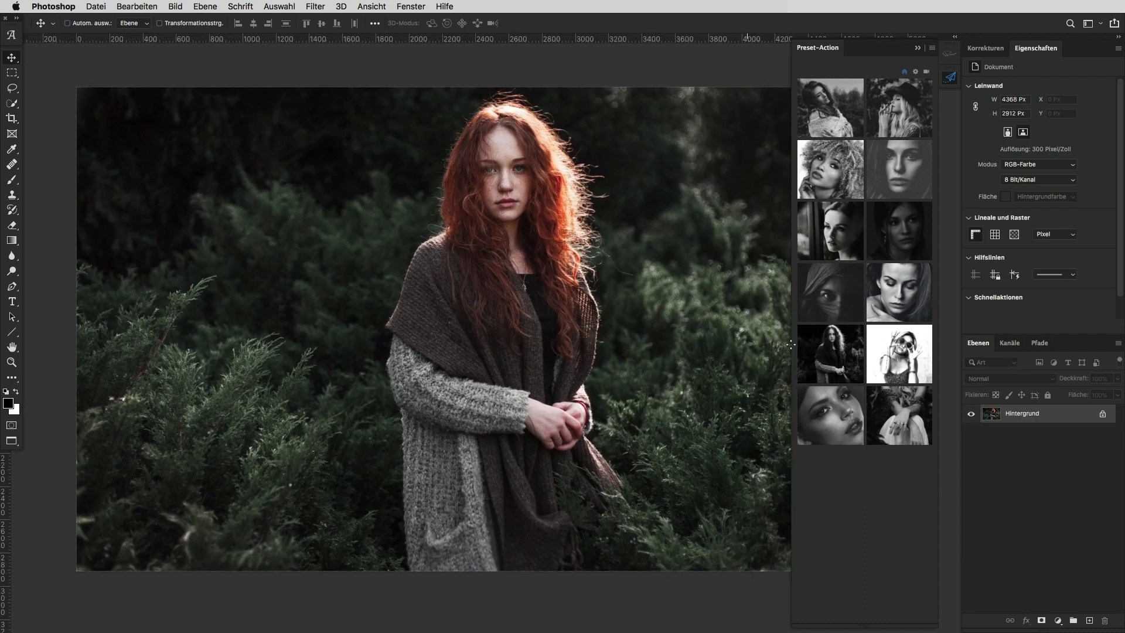
Step: Apply the black-and-white preset, close the two extra photos unsaved, and collapse Preset-Action
{"action": "left_click", "coordinate": [837, 346]}
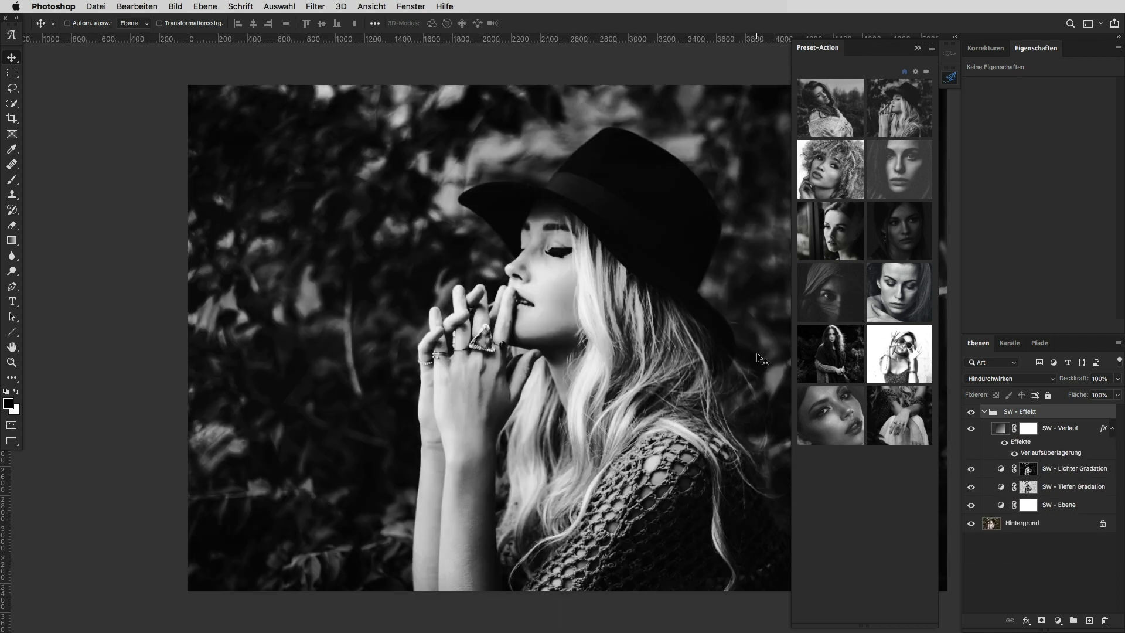
{"action": "left_click", "coordinate": [530, 219]}
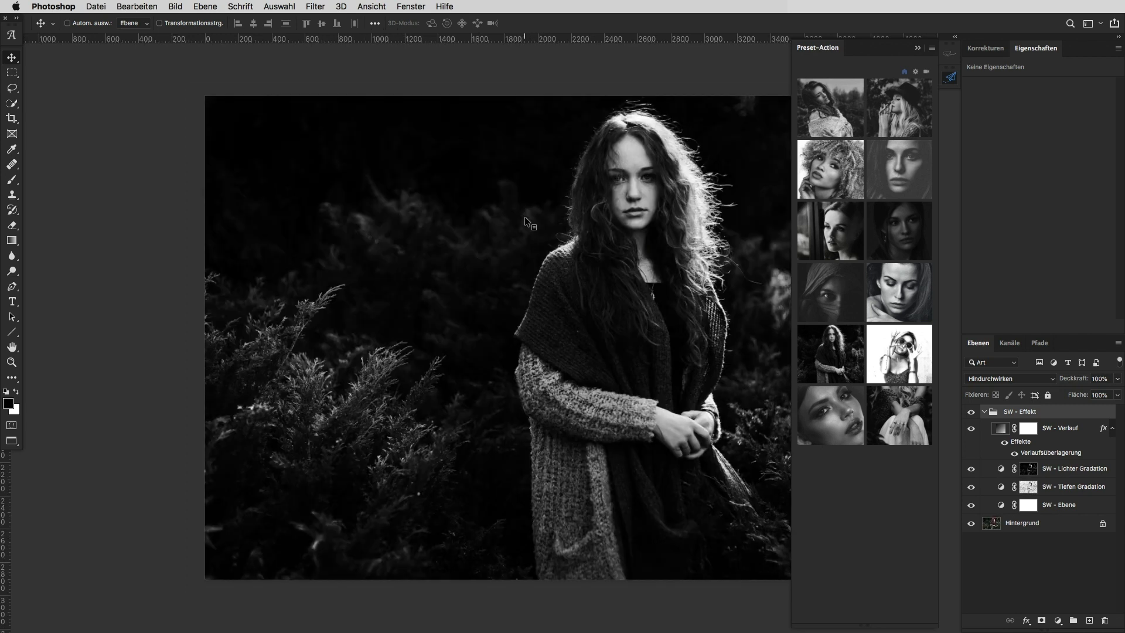
{"action": "left_click", "coordinate": [537, 220]}
{"action": "left_click", "coordinate": [951, 79]}
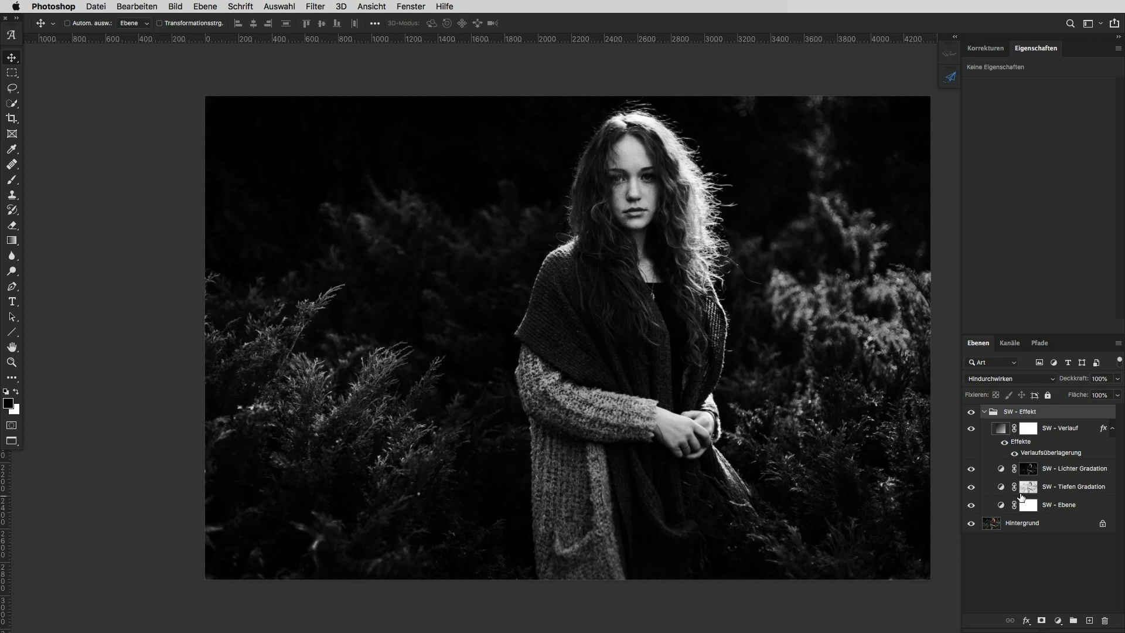
Step: Delete the SW - Effekt group and arrange the photo window beside the RM BW #9 page
{"action": "left_click_drag", "start_coordinate": [1078, 410], "coordinate": [1105, 621]}
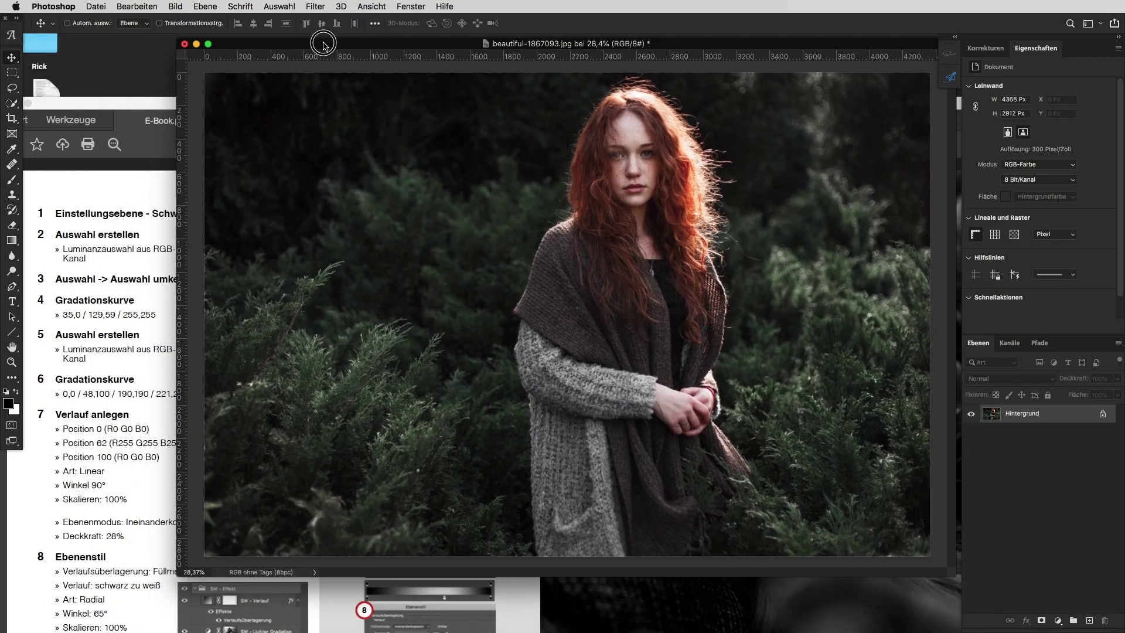
{"action": "left_click_drag", "start_coordinate": [179, 181], "coordinate": [360, 181]}
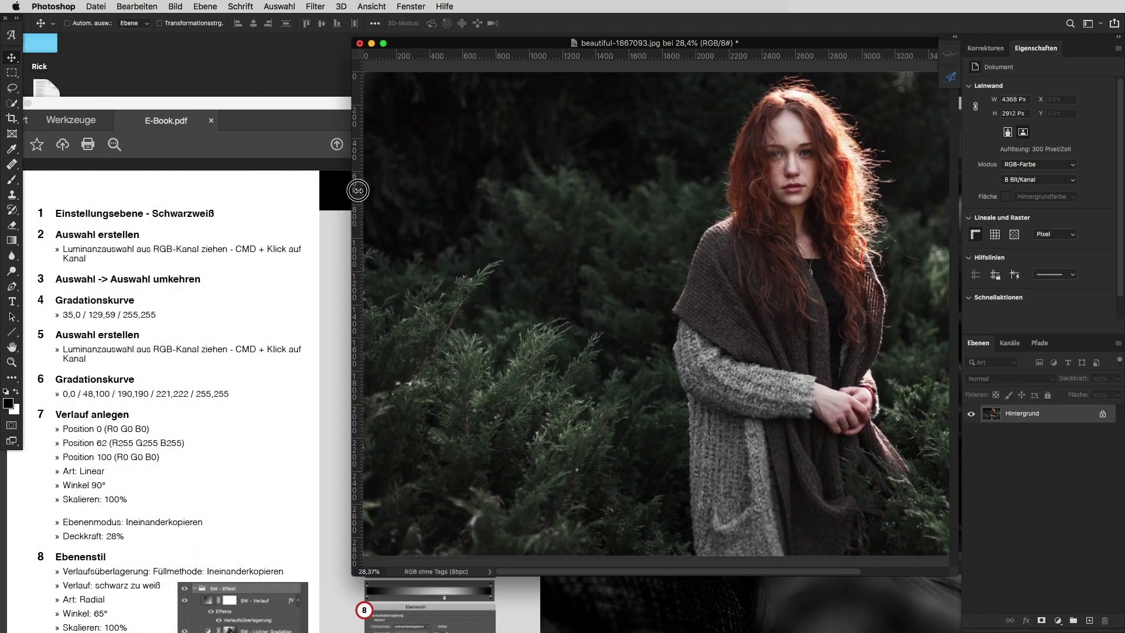
{"action": "left_click", "coordinate": [309, 104]}
{"action": "left_click_drag", "start_coordinate": [310, 104], "coordinate": [285, 23]}
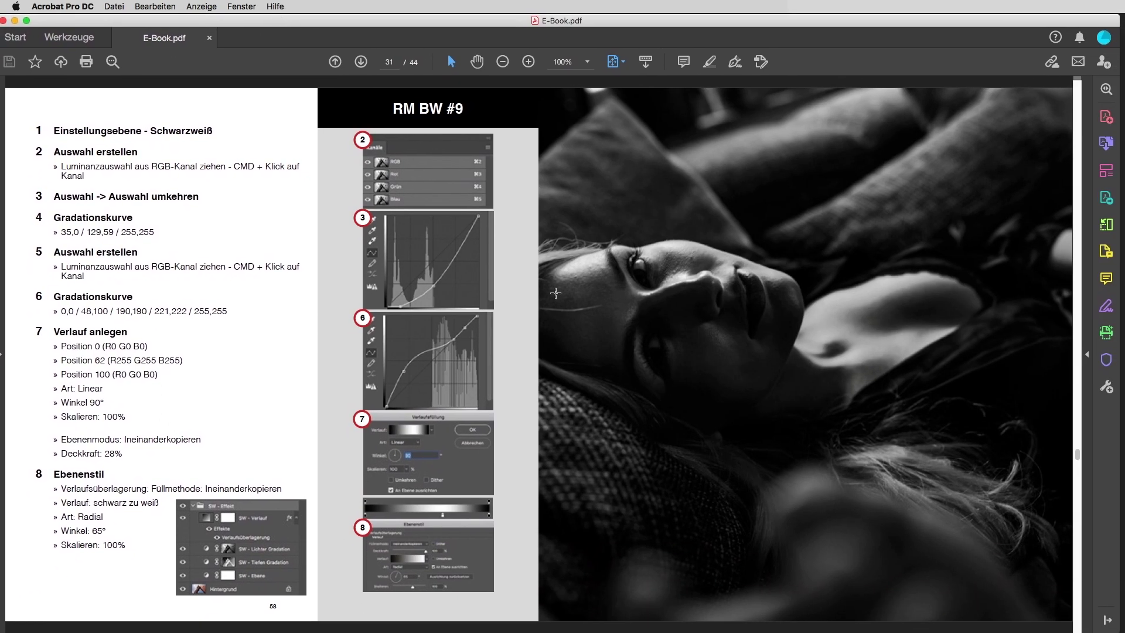
{"action": "key", "text": "super+Tab"}
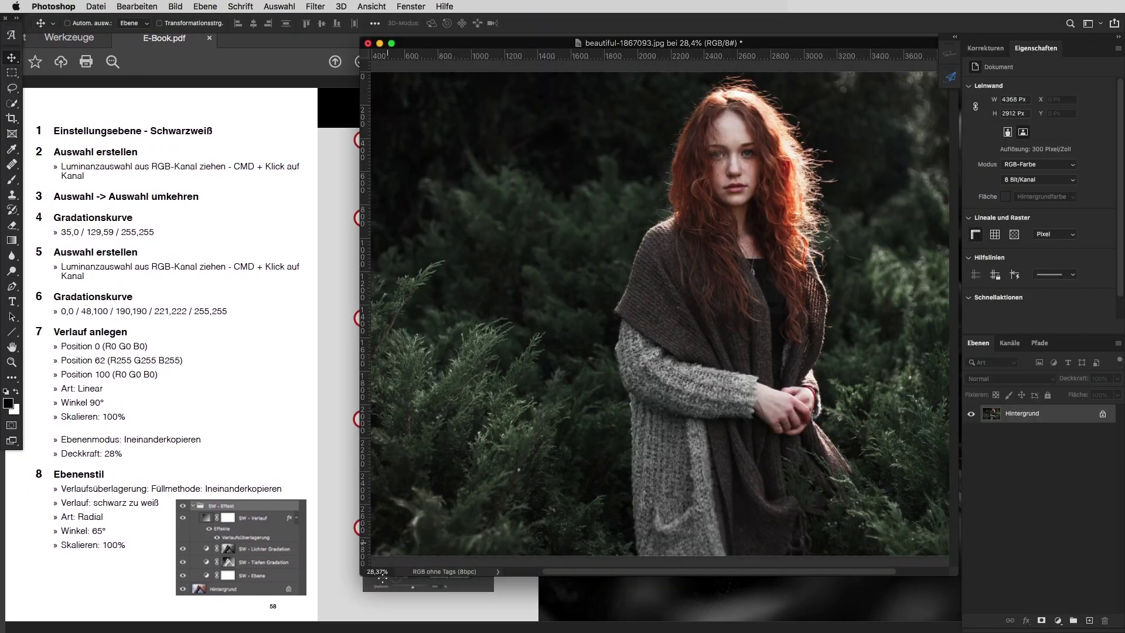
{"action": "left_click_drag", "start_coordinate": [361, 578], "coordinate": [320, 614]}
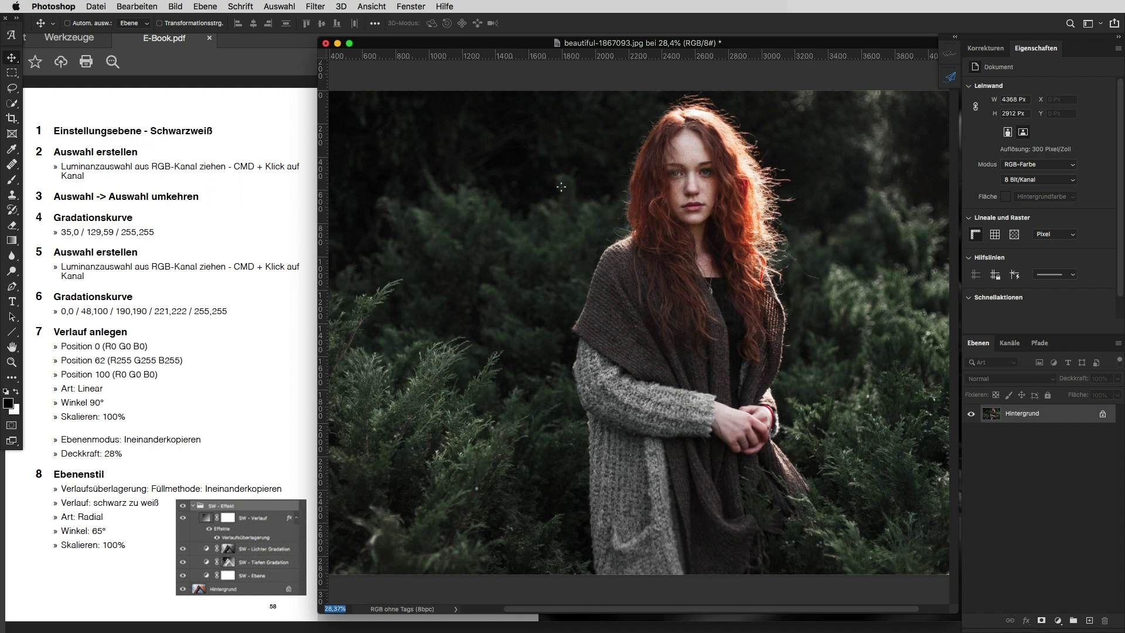
Step: Show the Adjustments panel and add a Schwarzweiß 1 Black & White layer above Hintergrund
{"action": "left_click", "coordinate": [986, 48]}
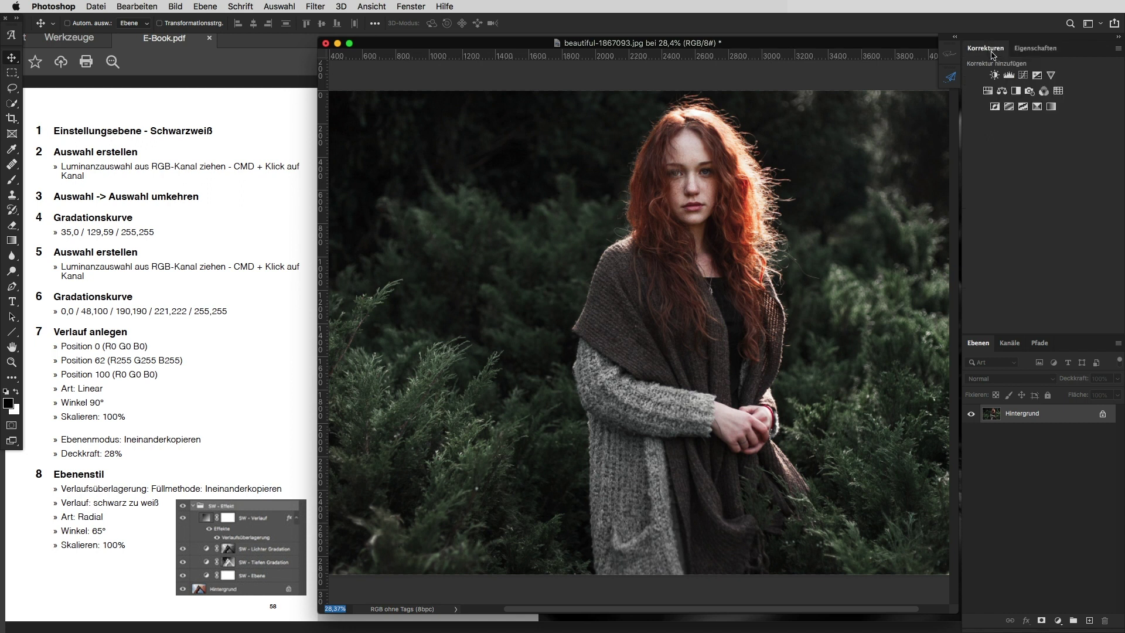
{"action": "left_click", "coordinate": [410, 7]}
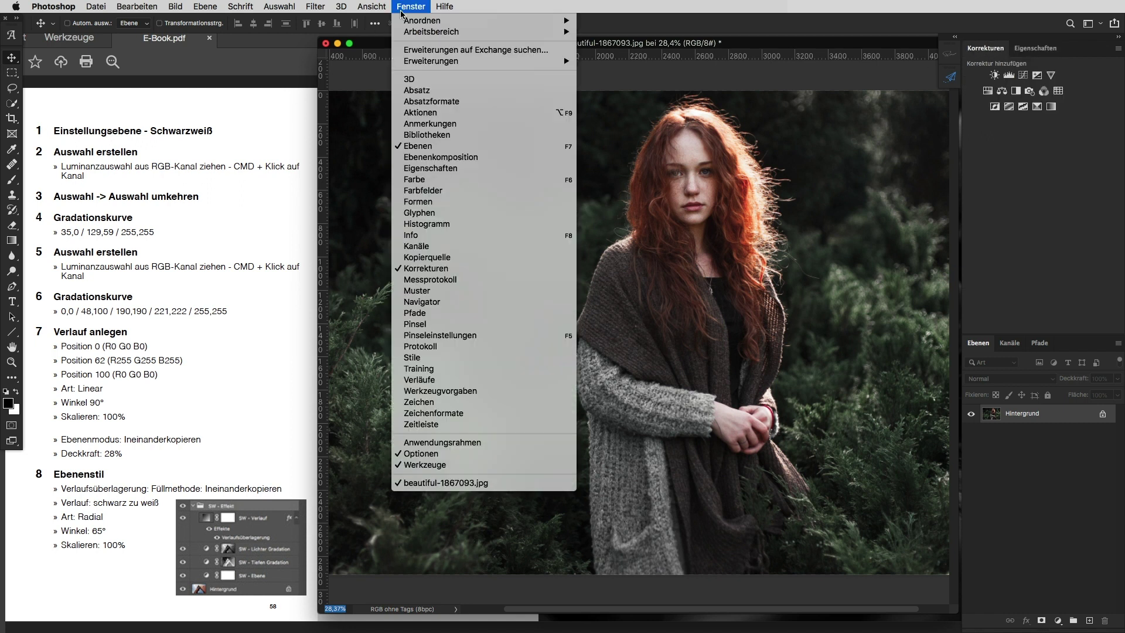
{"action": "left_click", "coordinate": [1040, 173]}
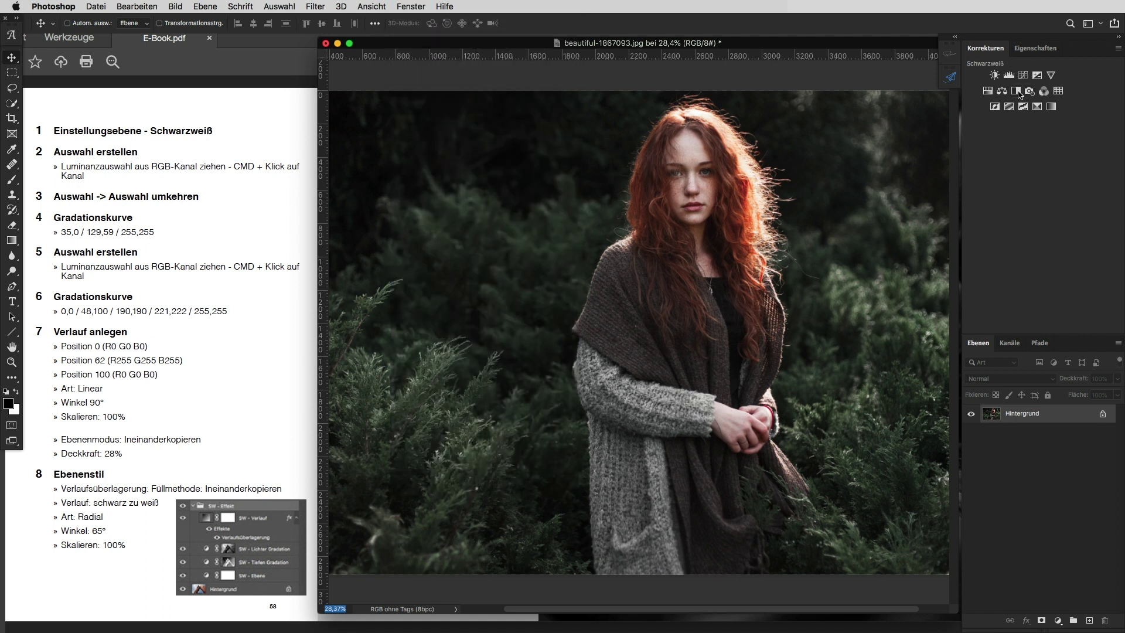
{"action": "left_click", "coordinate": [1016, 92]}
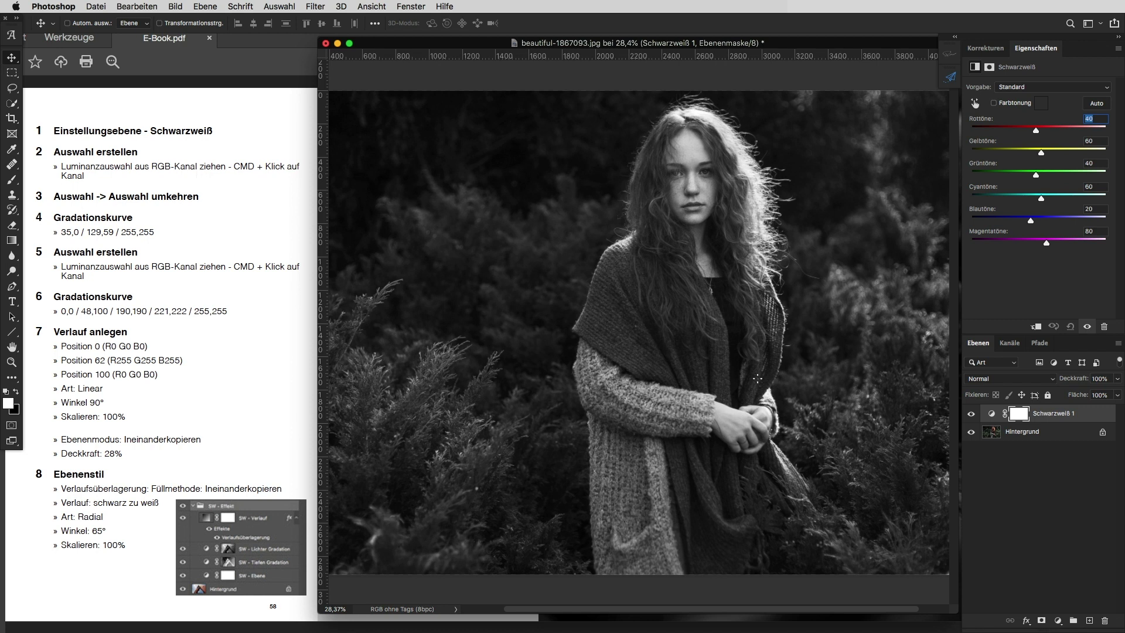
Step: Load the RGB channel's luminance as a selection and invert it to target the shadows
{"action": "left_click", "coordinate": [1010, 343]}
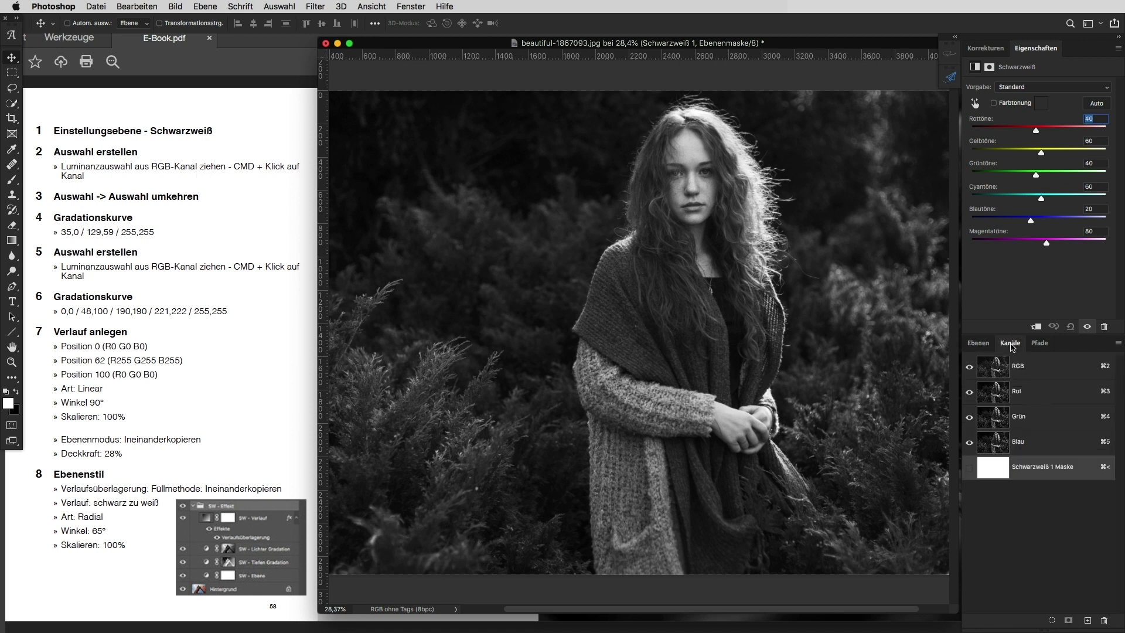
{"action": "left_click", "coordinate": [1038, 369]}
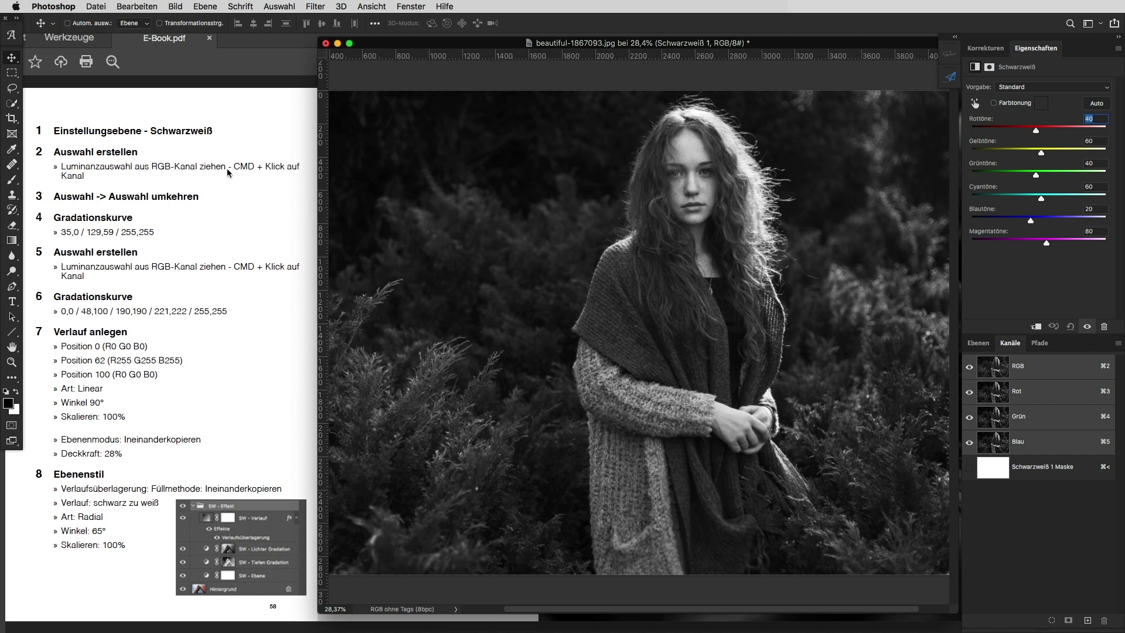
{"action": "left_click", "coordinate": [992, 366], "text": "ctrl"}
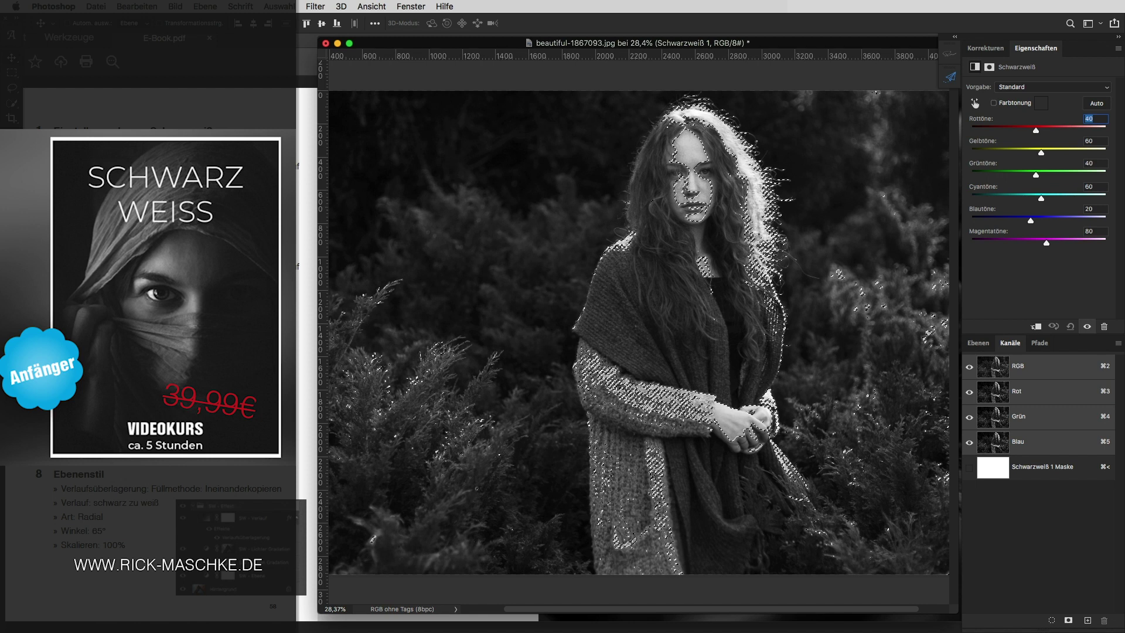
{"action": "left_click", "coordinate": [279, 7]}
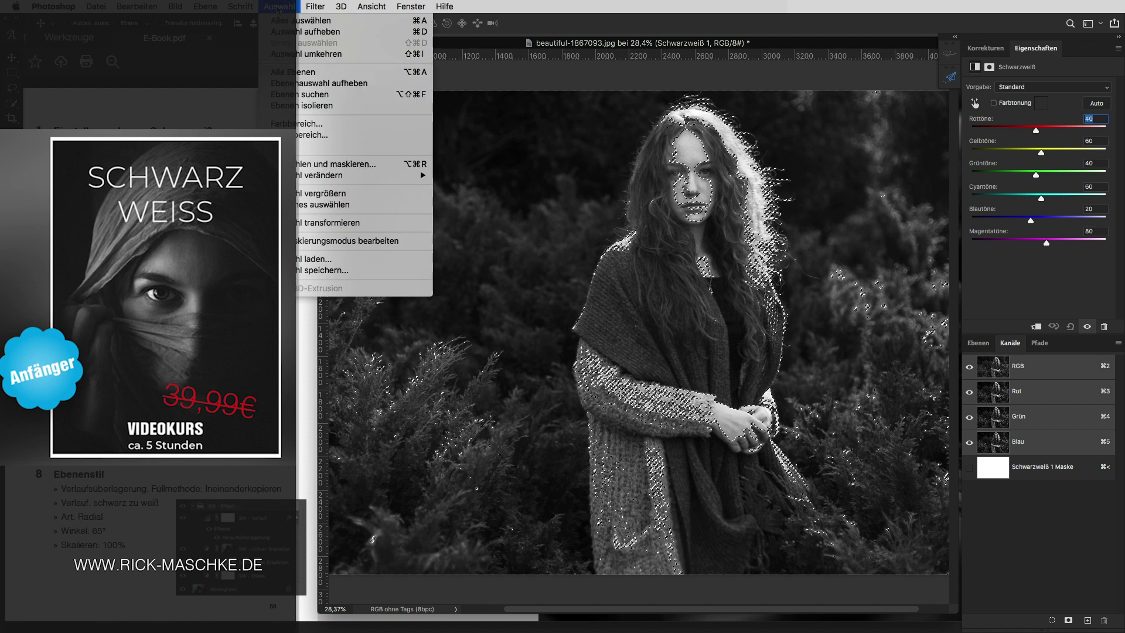
{"action": "left_click", "coordinate": [286, 58]}
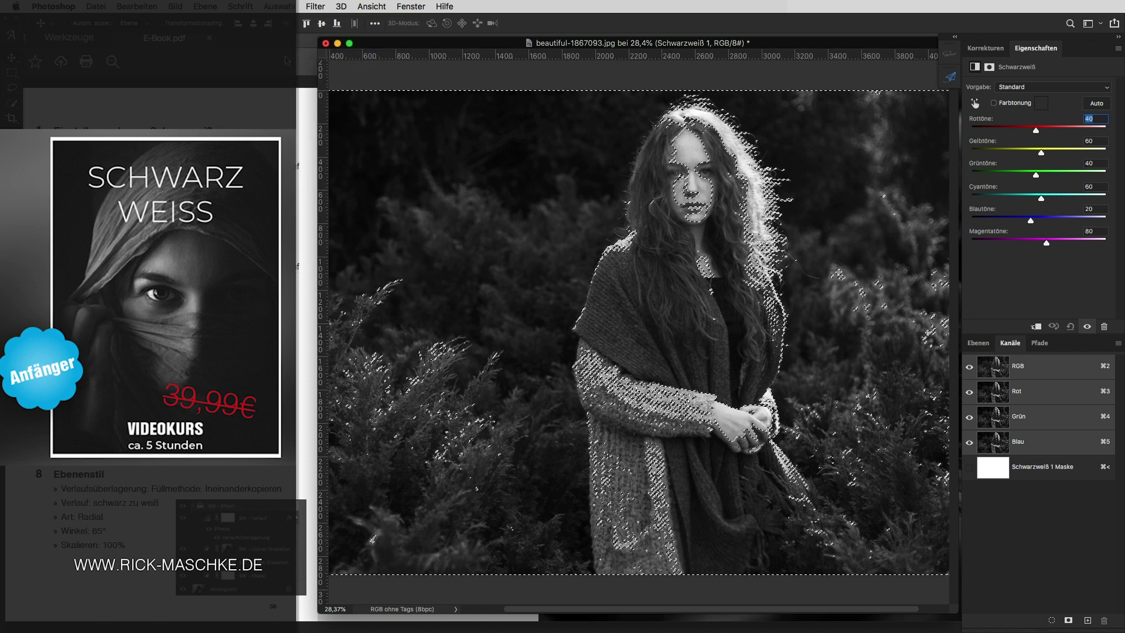
{"action": "left_click", "coordinate": [980, 345]}
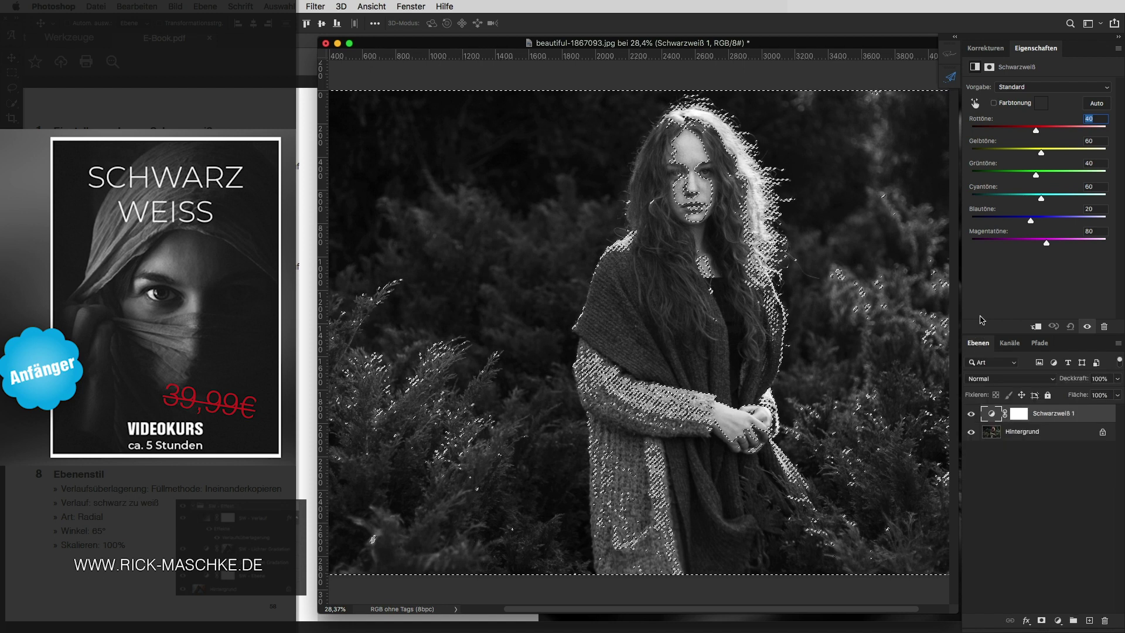
{"action": "left_click", "coordinate": [986, 49]}
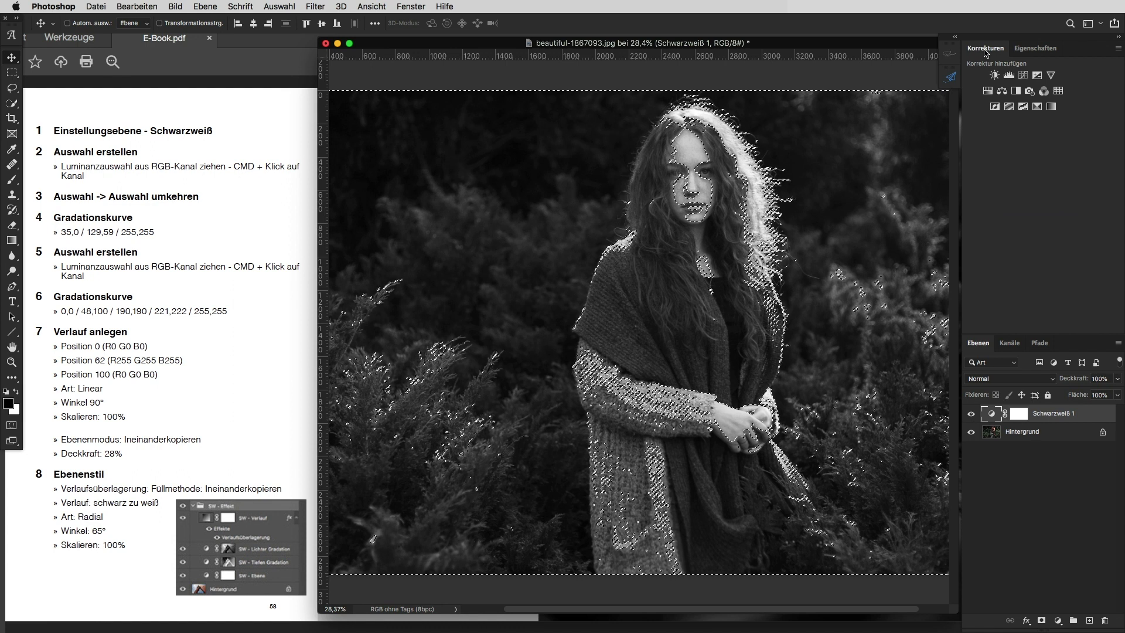
Step: Add a Kurven 1 curves layer masked by the shadow selection and check its mask
{"action": "left_click", "coordinate": [1023, 75]}
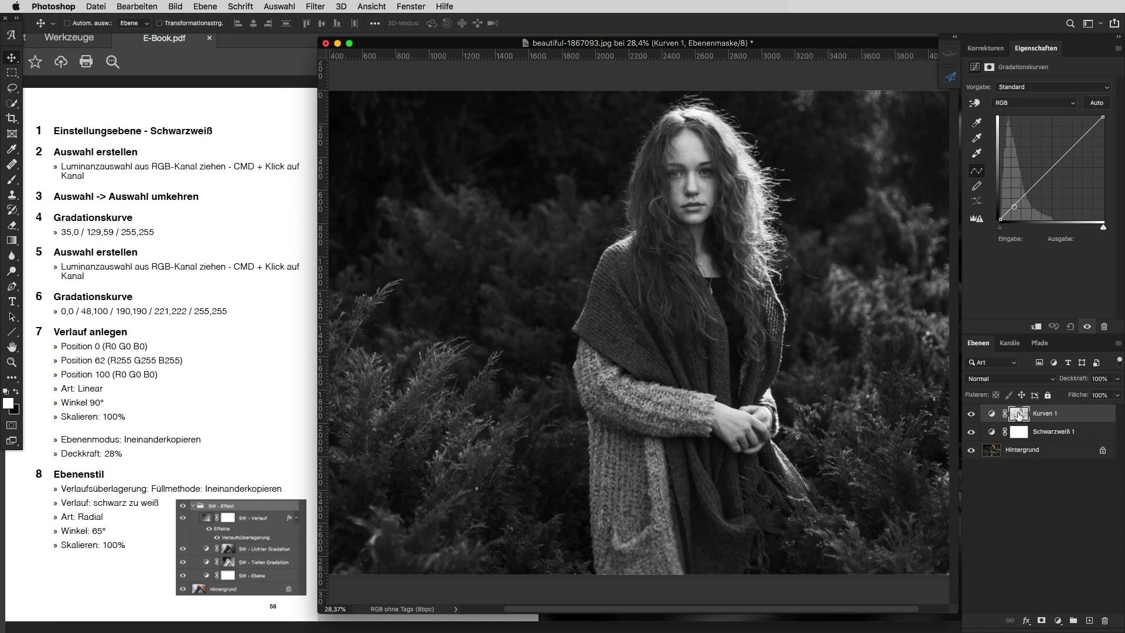
{"action": "left_click", "coordinate": [1024, 412], "text": "alt"}
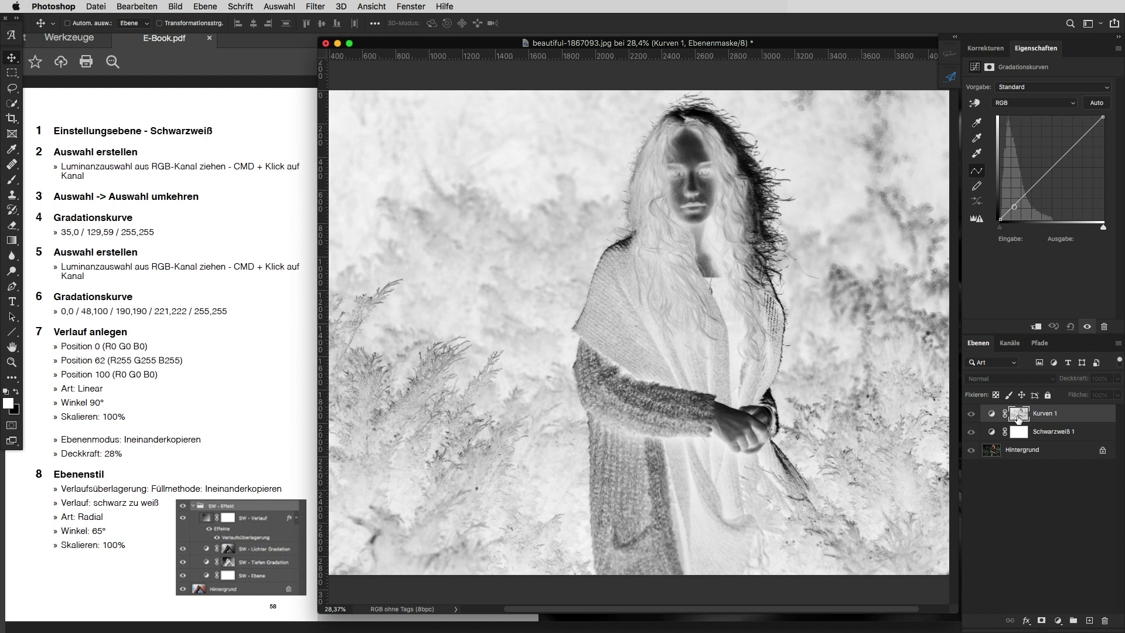
{"action": "left_click", "coordinate": [1020, 416]}
{"action": "left_click", "coordinate": [991, 414]}
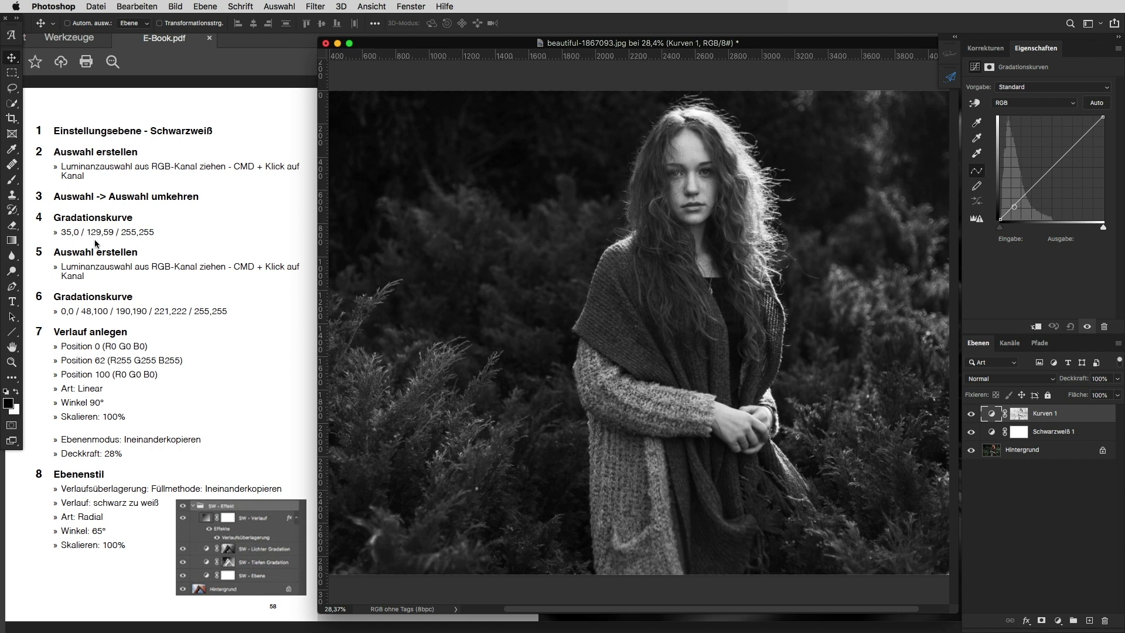
Step: Set the Kurven 1 black point input to 35 and add a midpoint at 129/59
{"action": "mouse_move", "coordinate": [1050, 171]}
{"action": "left_click", "coordinate": [1002, 219]}
{"action": "left_click", "coordinate": [1031, 240]}
{"action": "type", "text": "35"}
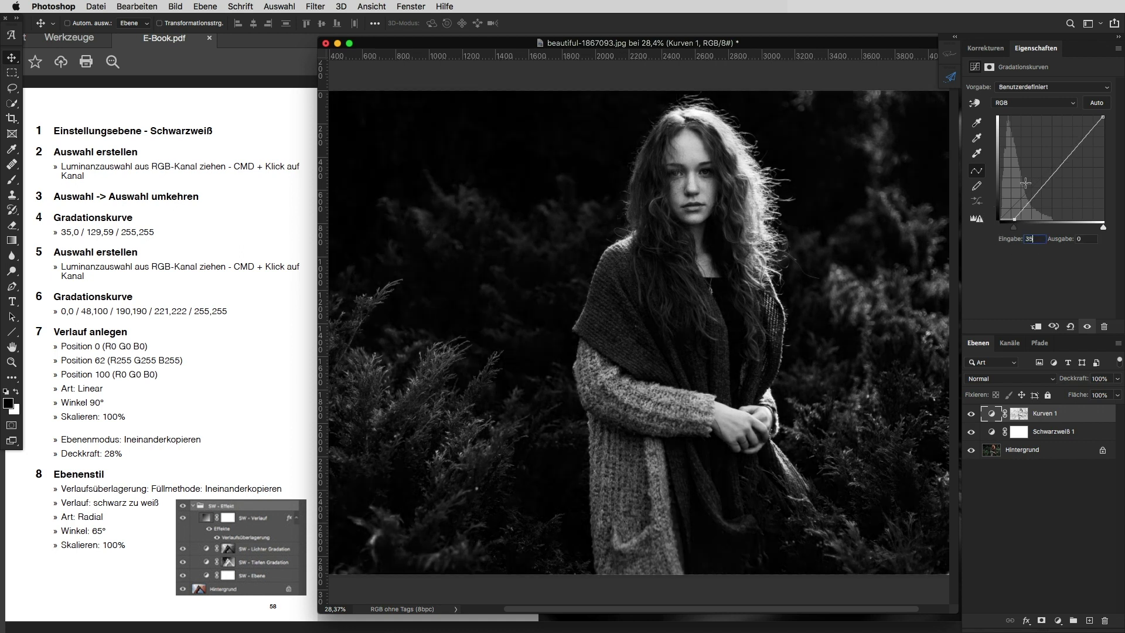
{"action": "left_click", "coordinate": [1089, 240]}
{"action": "left_click", "coordinate": [1053, 177]}
{"action": "left_click", "coordinate": [1031, 240]}
{"action": "type", "text": "12"}
{"action": "type", "text": "9"}
{"action": "type", "text": "59"}
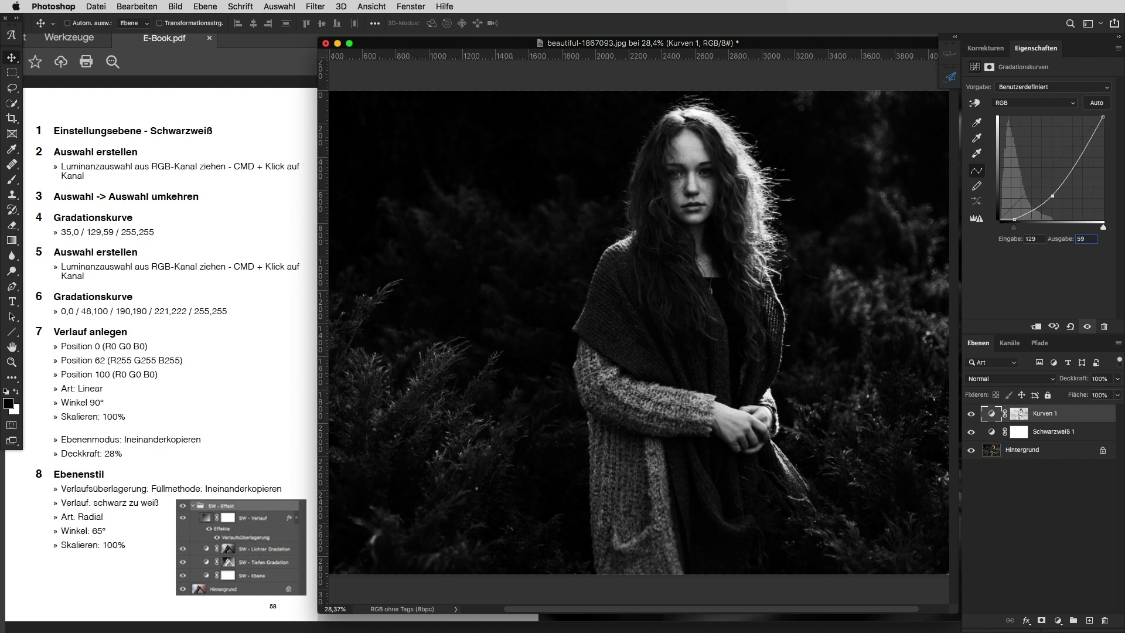
{"action": "left_click", "coordinate": [1103, 118]}
{"action": "left_click", "coordinate": [1055, 275]}
Step: Load the RGB luminosity as a selection and add a masked Kurven 2 curves layer
{"action": "left_click", "coordinate": [1011, 344]}
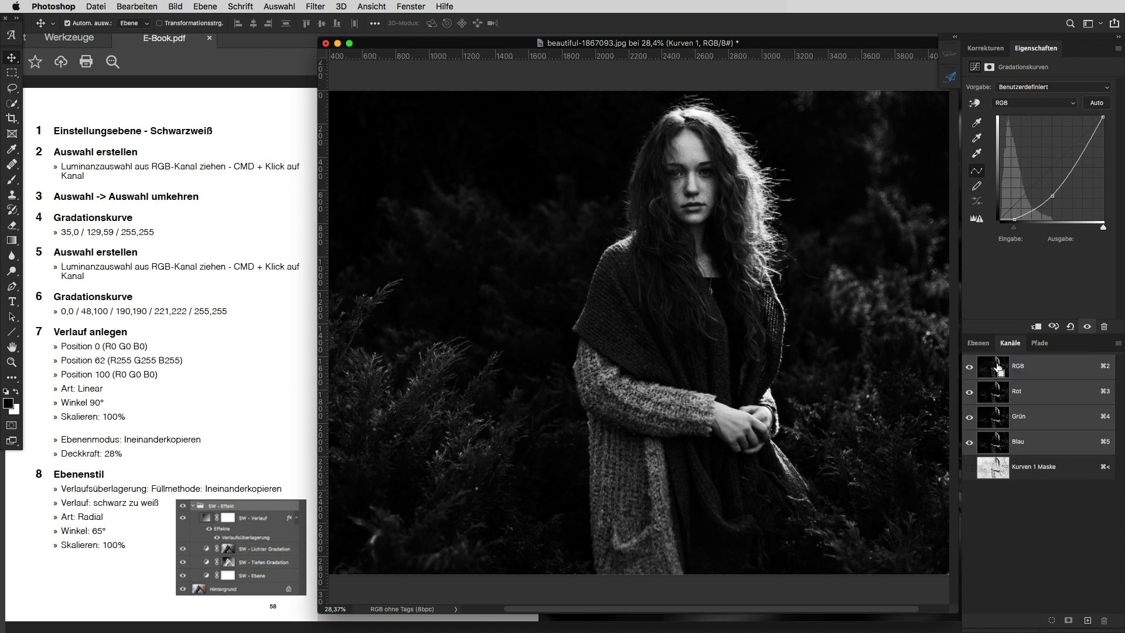
{"action": "left_click", "coordinate": [998, 369], "text": "ctrl"}
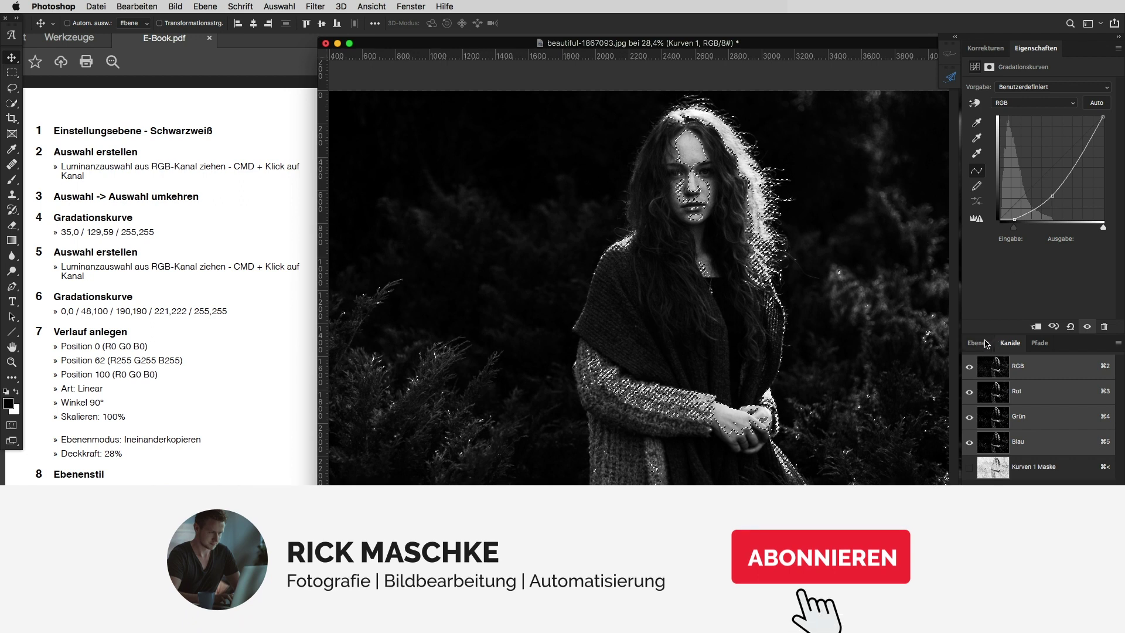
{"action": "left_click", "coordinate": [990, 343]}
{"action": "left_click", "coordinate": [986, 48]}
{"action": "left_click", "coordinate": [1024, 75]}
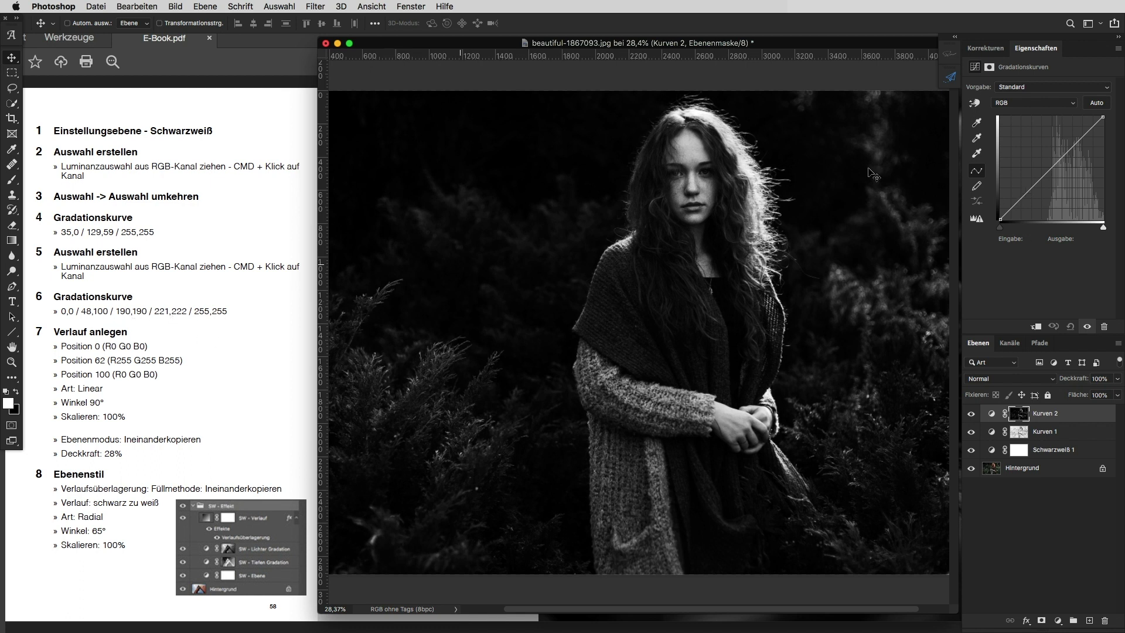
Step: Add three points to the Kurven 2 curve and set the lowest to 48/100
{"action": "left_click", "coordinate": [1021, 202]}
{"action": "left_click", "coordinate": [1044, 179]}
{"action": "left_click", "coordinate": [1075, 146]}
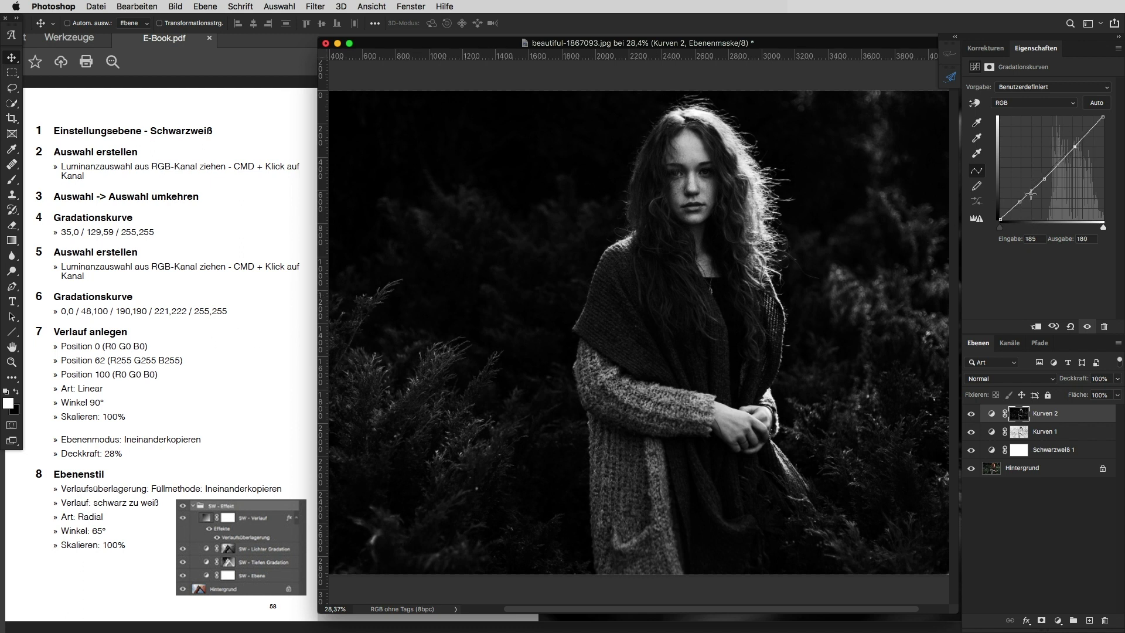
{"action": "left_click", "coordinate": [1021, 202]}
{"action": "left_click", "coordinate": [1036, 239]}
{"action": "left_click", "coordinate": [987, 244]}
{"action": "key", "text": "Tab"}
{"action": "type", "text": "100"}
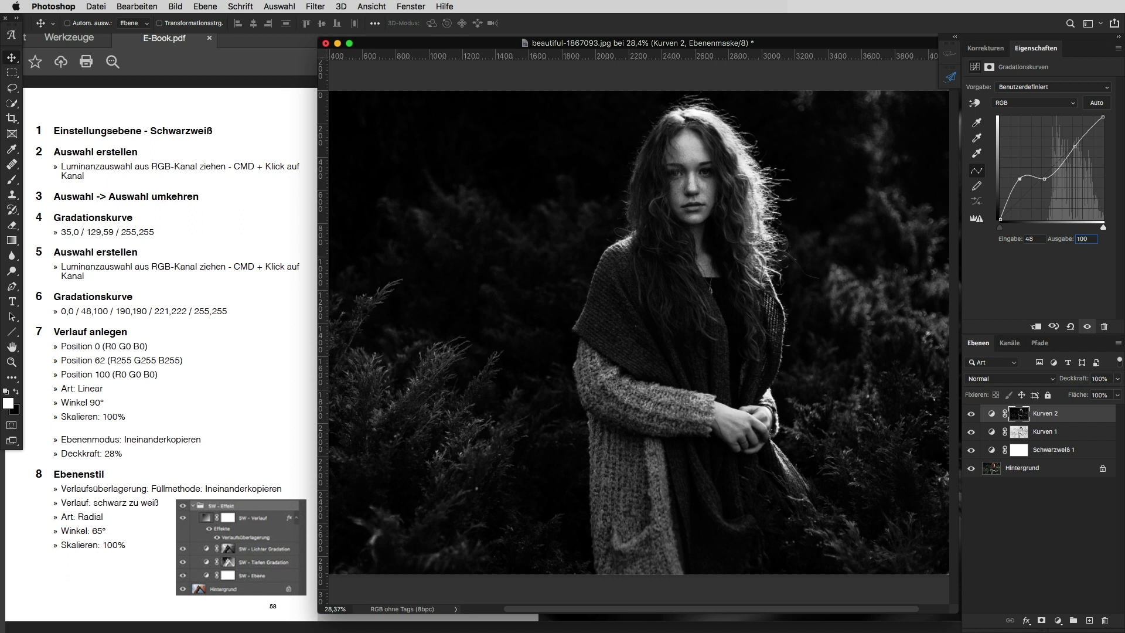
Step: Set the remaining Kurven 2 curve points to 190/190 and 221/222
{"action": "left_click", "coordinate": [1046, 178]}
{"action": "type", "text": "190"}
{"action": "key", "text": "Tab"}
{"action": "type", "text": "190"}
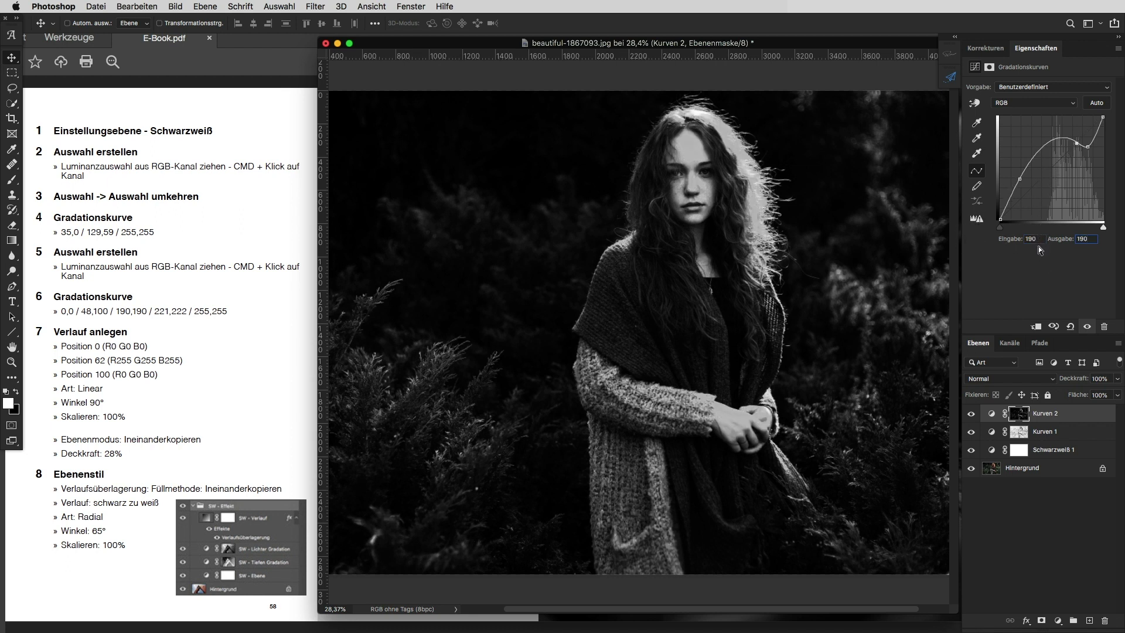
{"action": "left_click", "coordinate": [1090, 145]}
{"action": "left_click", "coordinate": [1089, 145]}
{"action": "left_click", "coordinate": [1035, 239]}
{"action": "type", "text": "221"}
{"action": "type", "text": "222"}
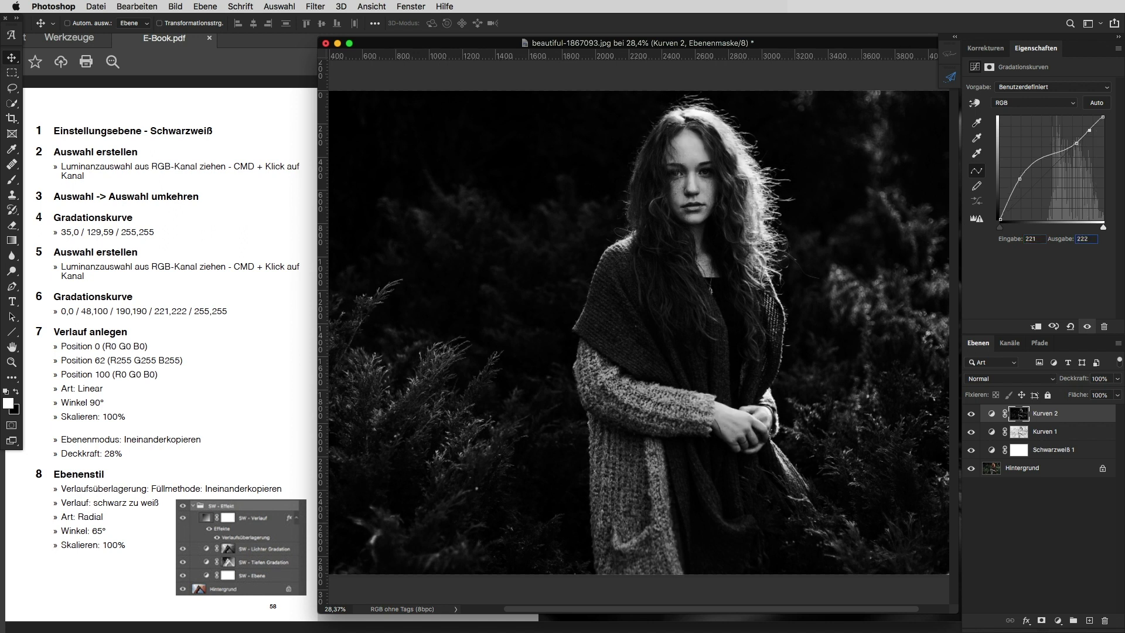
{"action": "key", "text": "Return"}
Step: Add a Verlaufsfüllung 1 gradient fill layer and set its starting colour stop to black
{"action": "left_click", "coordinate": [1058, 620]}
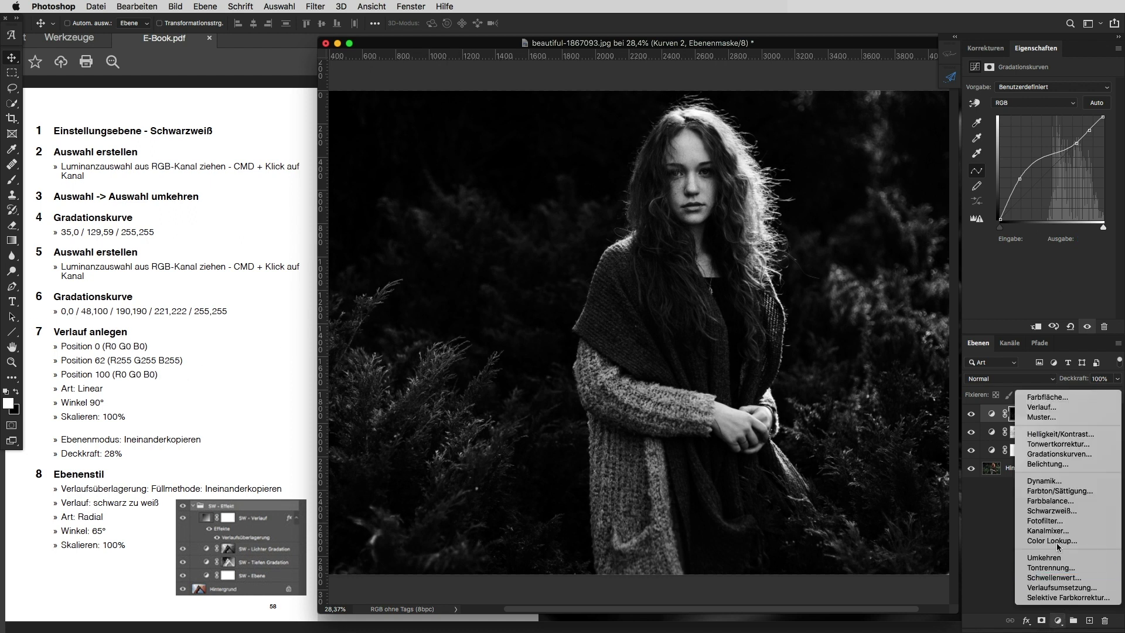
{"action": "left_click", "coordinate": [1041, 410]}
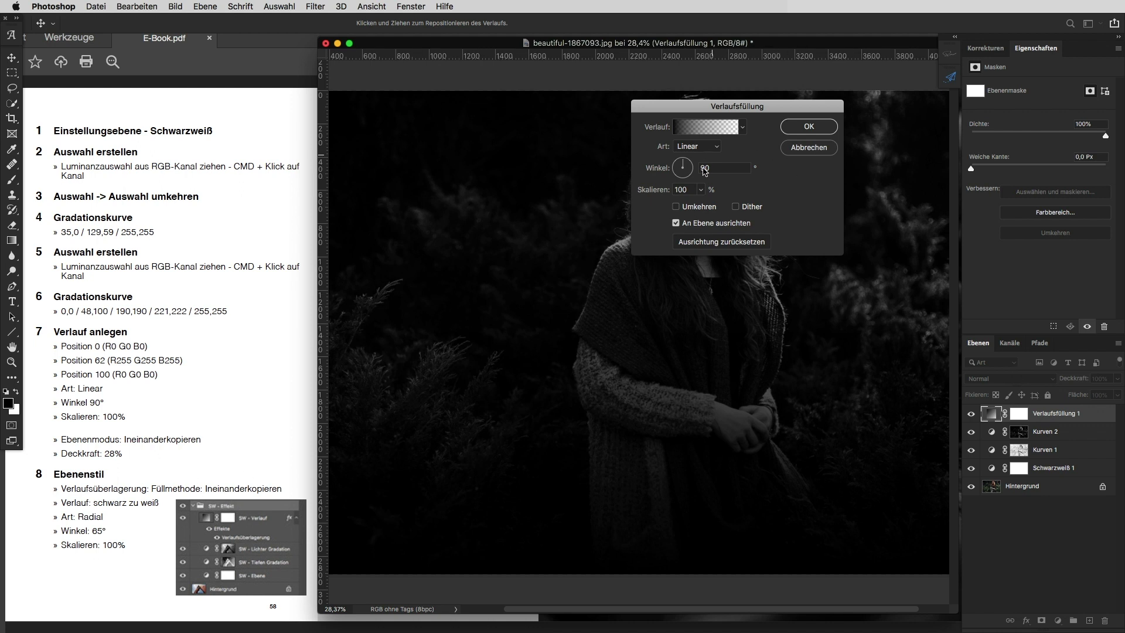
{"action": "left_click", "coordinate": [697, 134]}
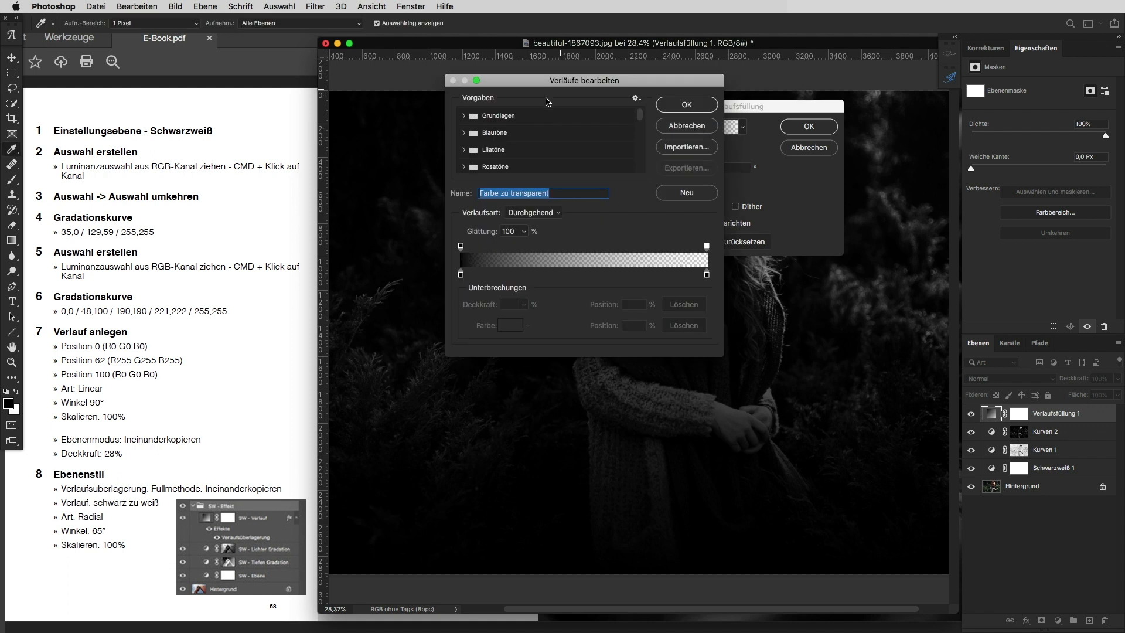
{"action": "left_click_drag", "start_coordinate": [557, 80], "coordinate": [560, 110]}
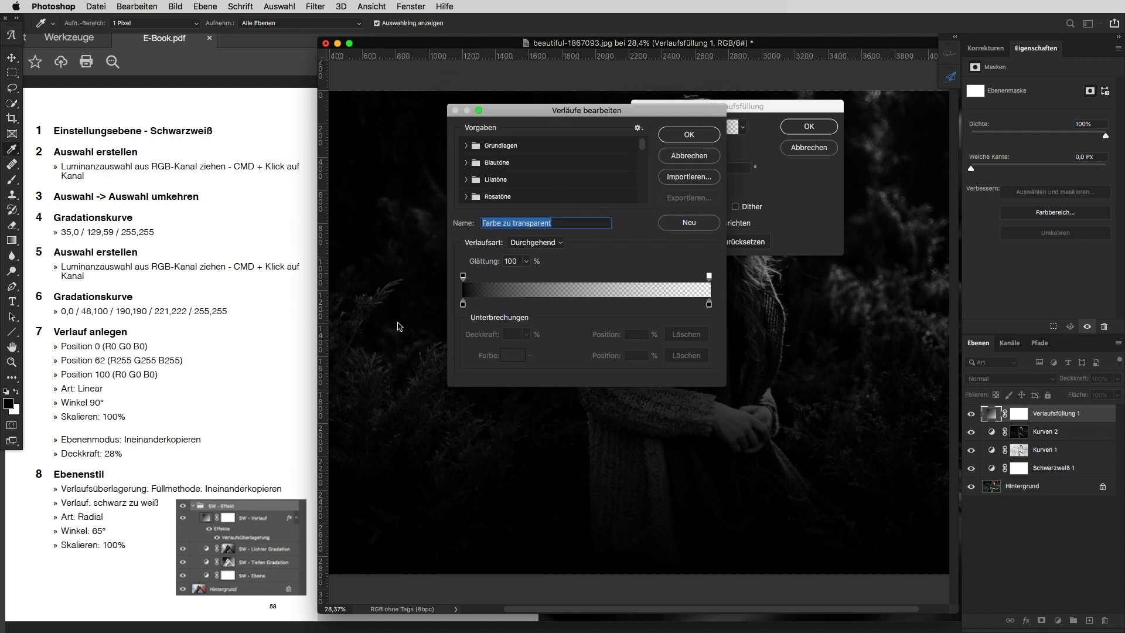
{"action": "left_click", "coordinate": [463, 305]}
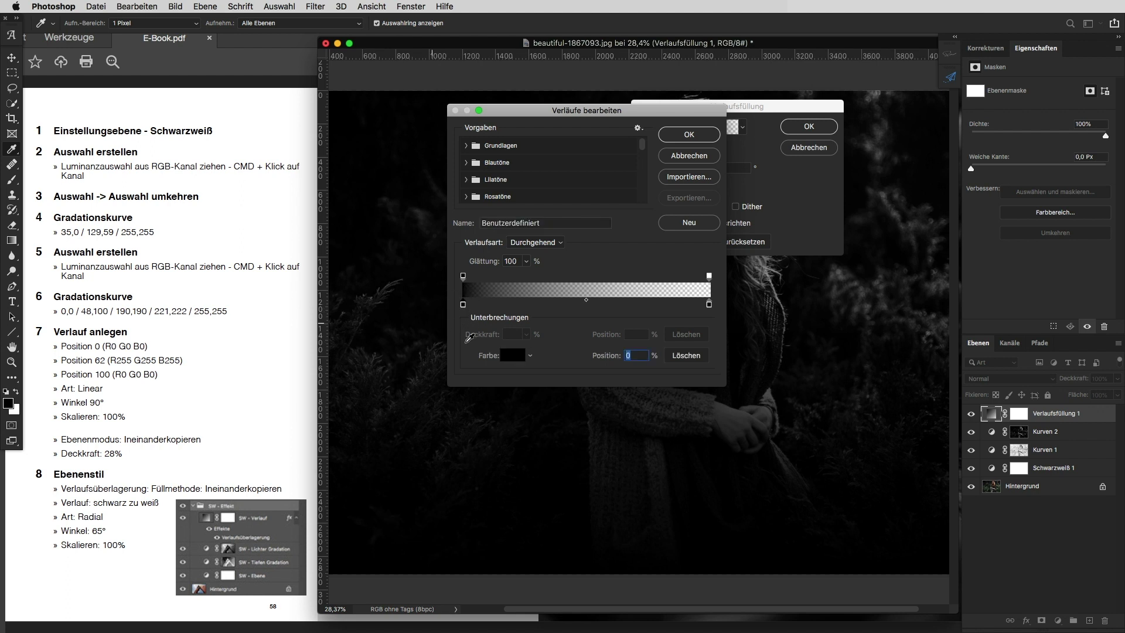
{"action": "left_click", "coordinate": [513, 358]}
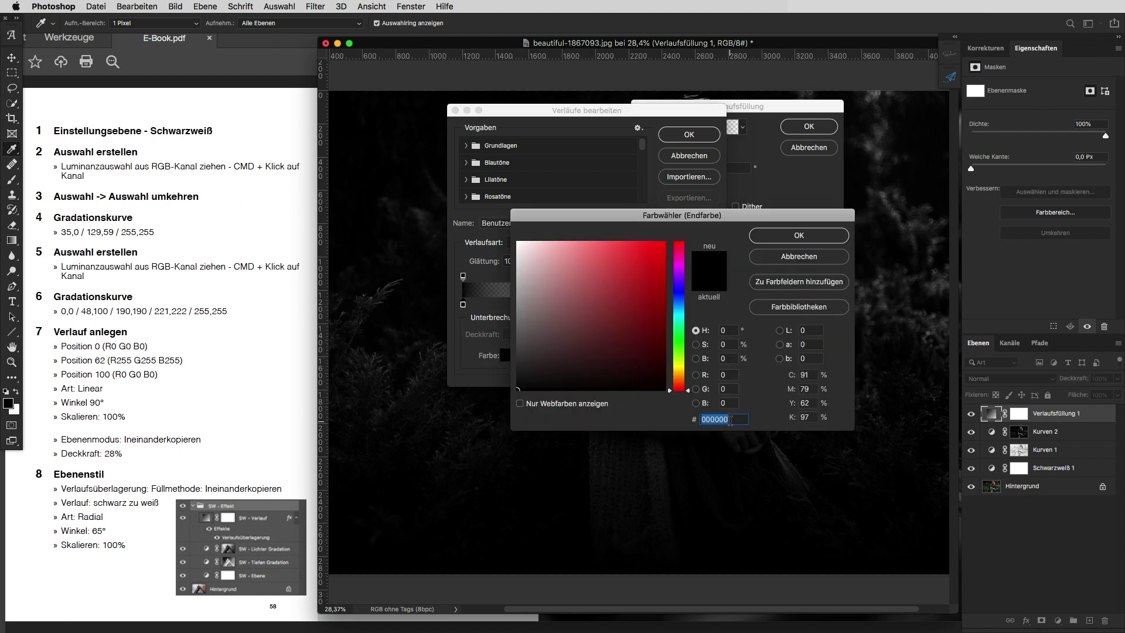
{"action": "left_click", "coordinate": [791, 237]}
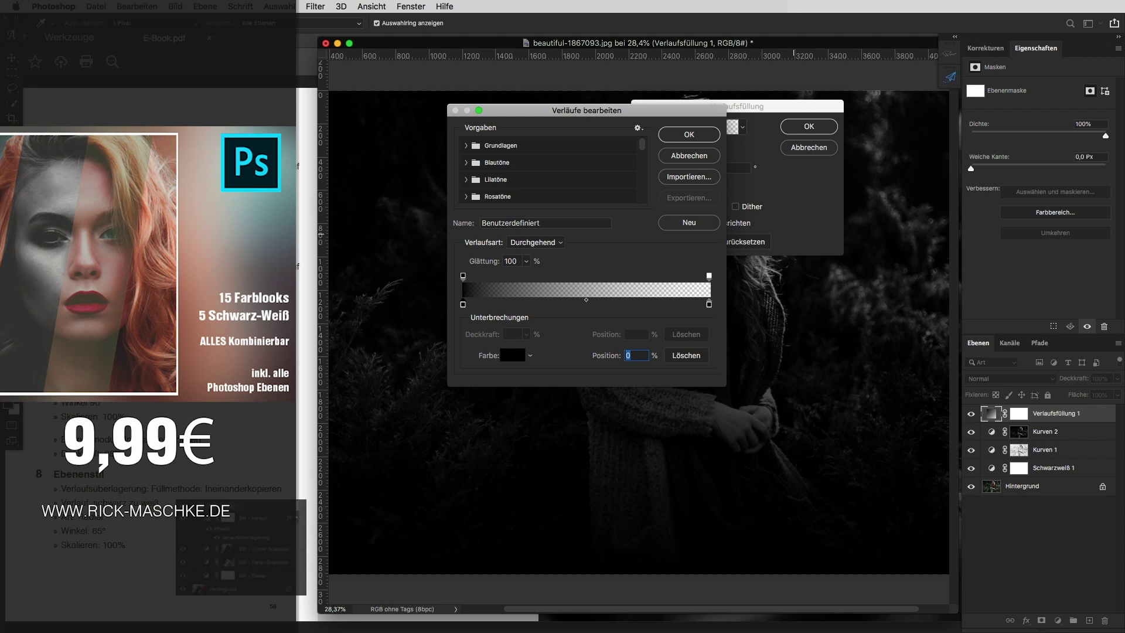
Step: Add a white colour stop at 62% and make the black end stop 100% opaque
{"action": "left_click", "coordinate": [572, 305]}
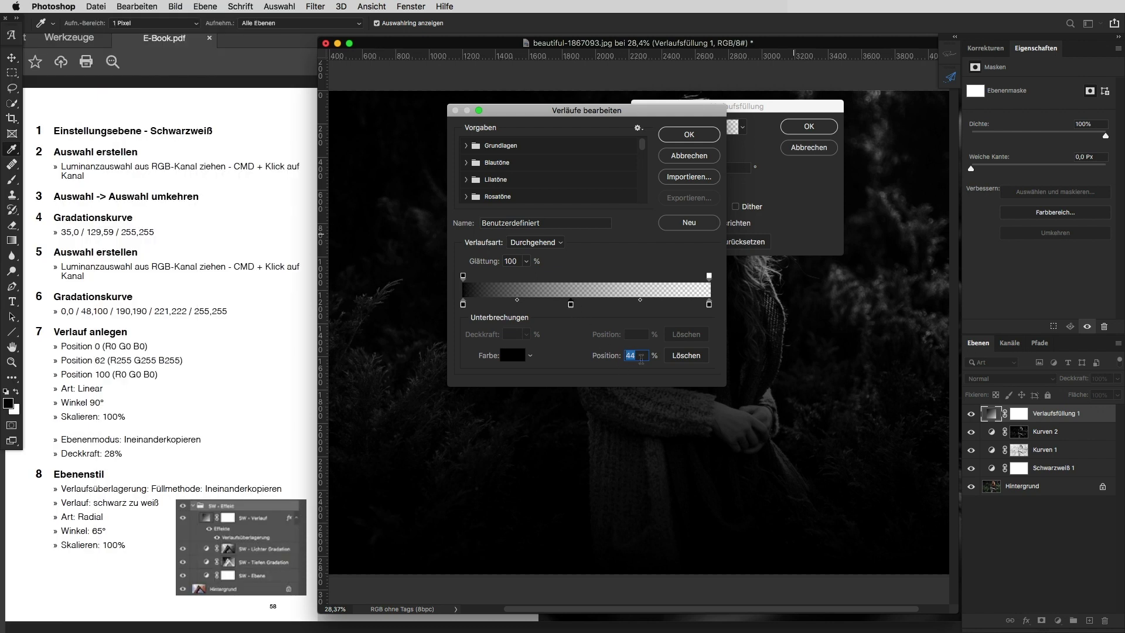
{"action": "type", "text": "62"}
{"action": "left_click", "coordinate": [515, 357]}
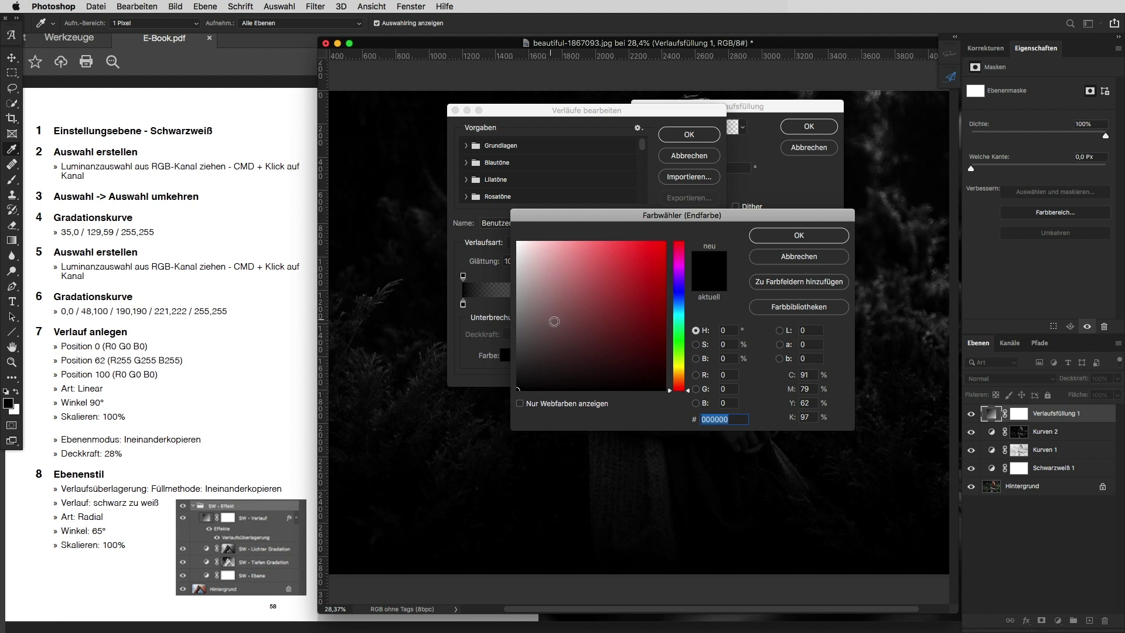
{"action": "left_click", "coordinate": [517, 241]}
{"action": "left_click", "coordinate": [812, 236]}
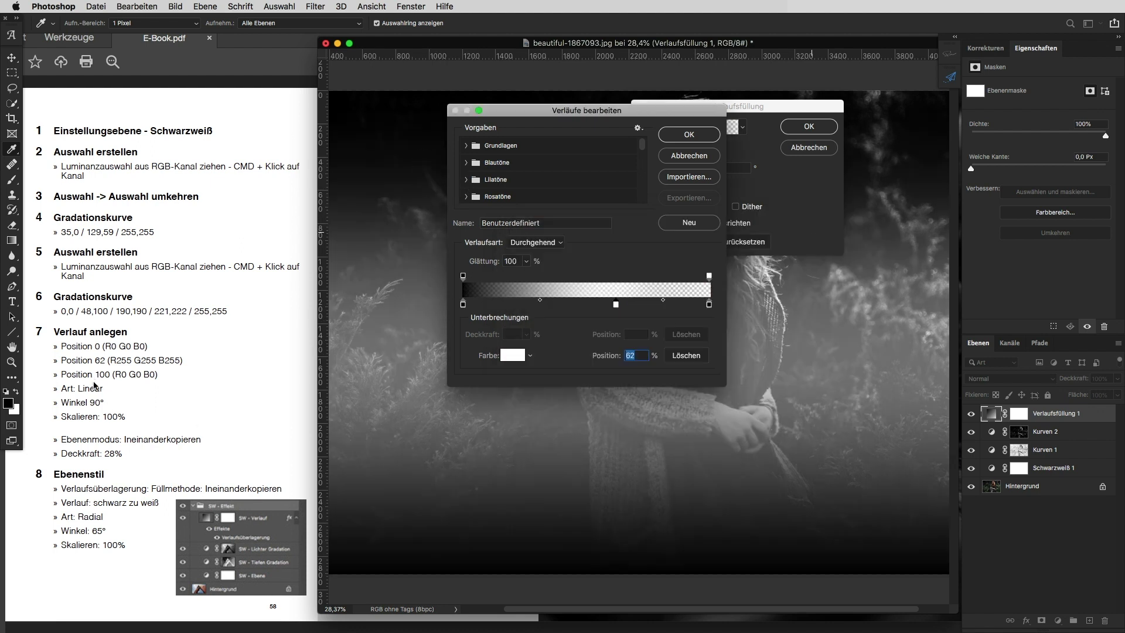
{"action": "left_click", "coordinate": [710, 305]}
{"action": "left_click", "coordinate": [710, 277]}
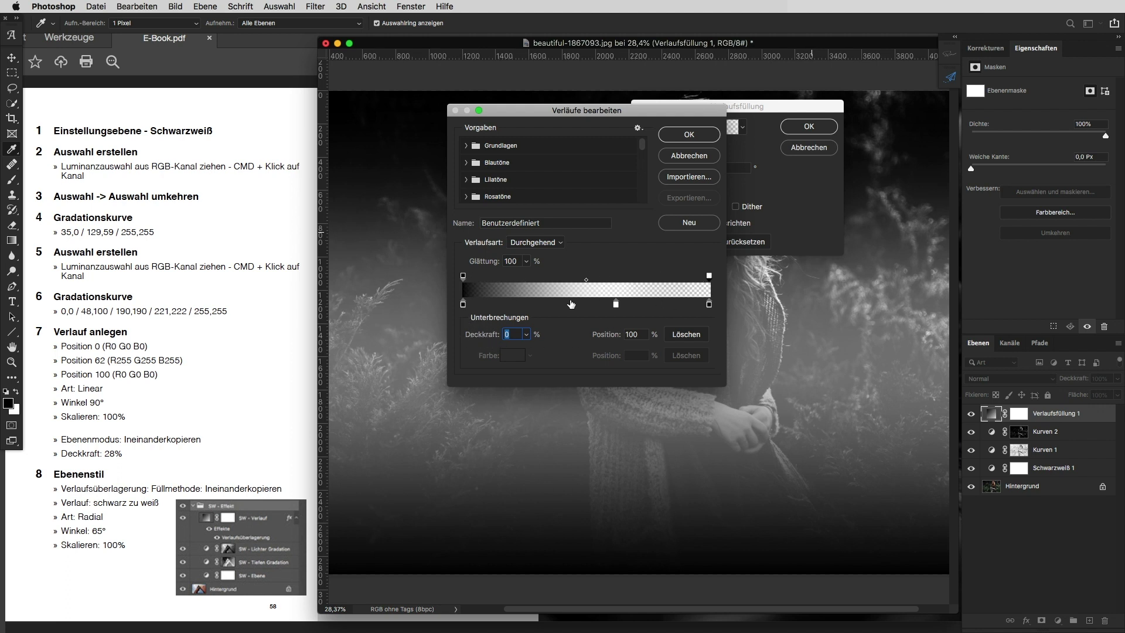
{"action": "left_click_drag", "start_coordinate": [482, 334], "coordinate": [555, 331]}
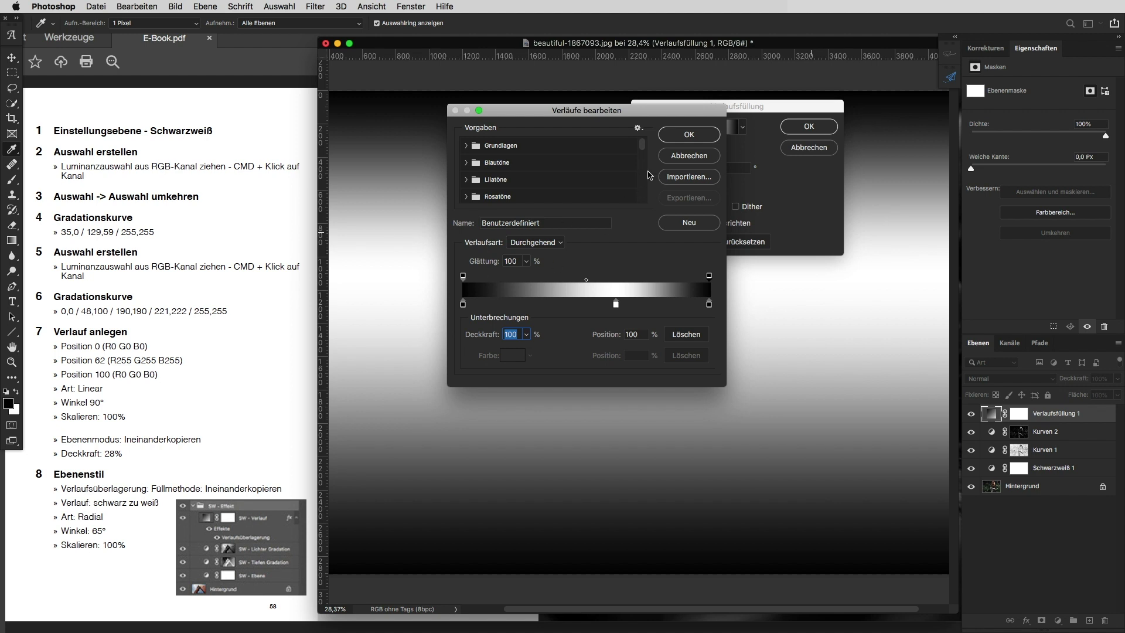
{"action": "left_click", "coordinate": [682, 136]}
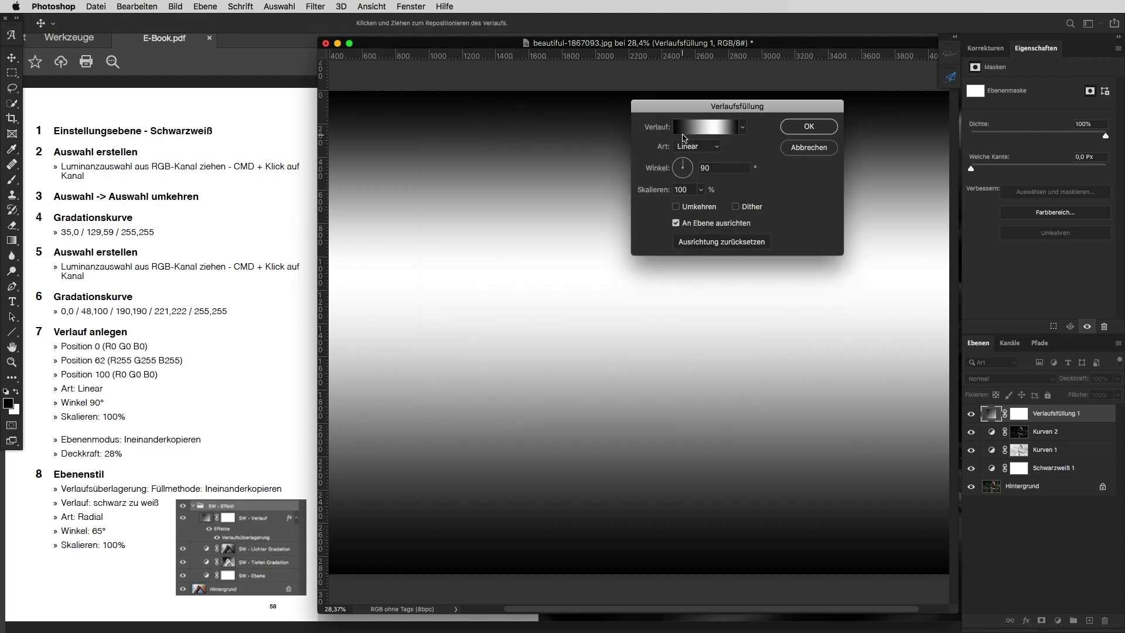
Step: Confirm the linear 90° gradient fill and blend it with Ineinanderkopieren at 28% opacity
{"action": "left_click", "coordinate": [801, 130]}
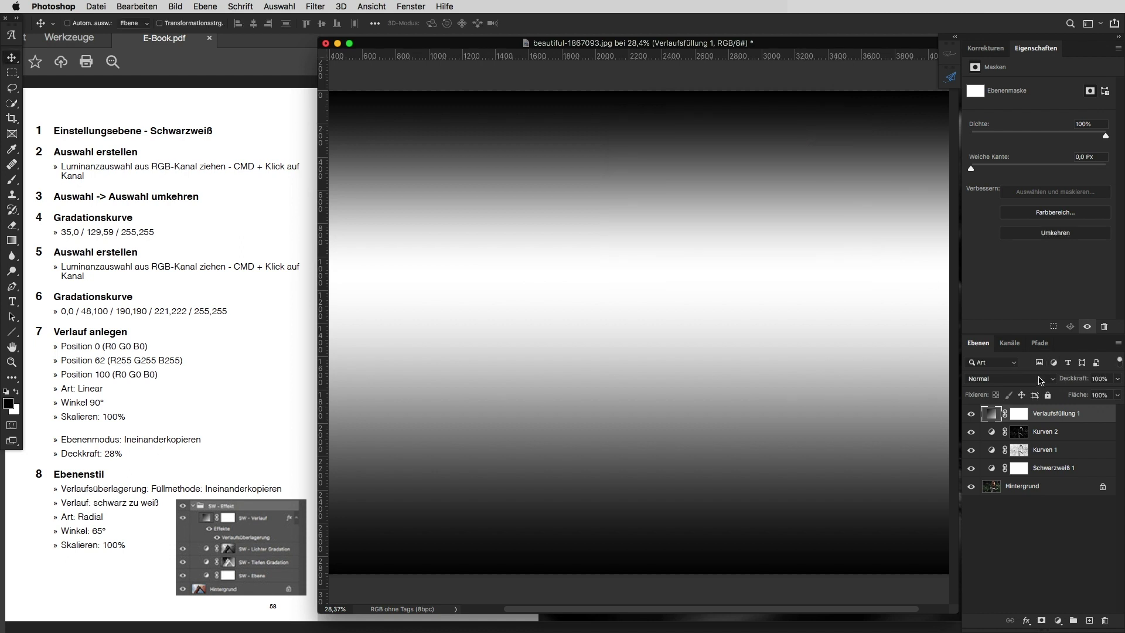
{"action": "left_click", "coordinate": [1040, 379]}
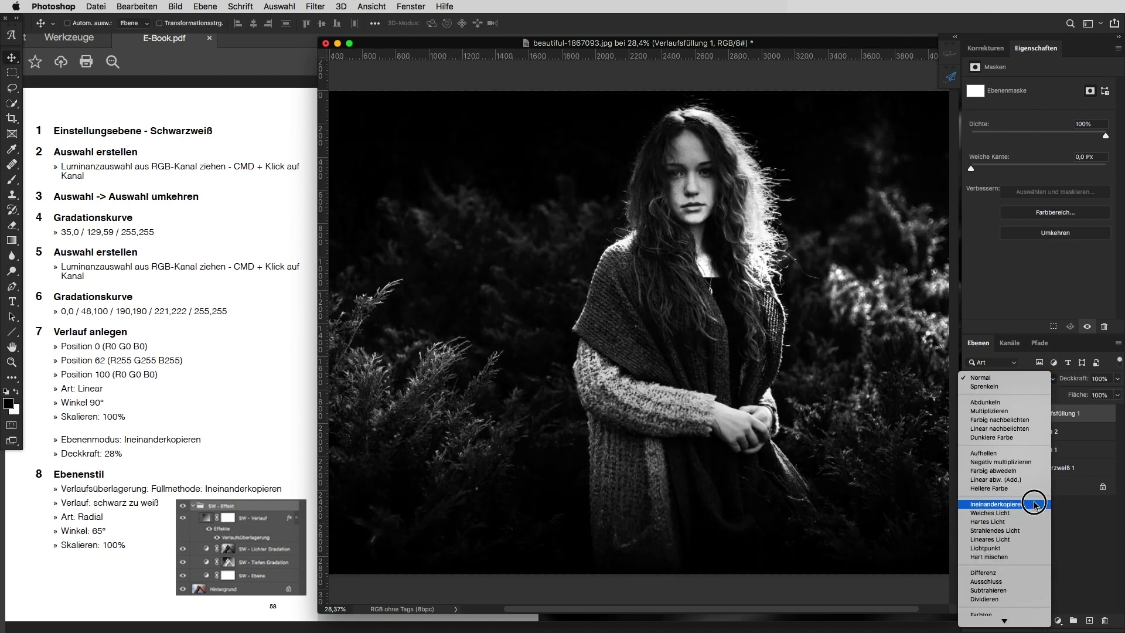
{"action": "left_click", "coordinate": [1035, 504]}
{"action": "left_click", "coordinate": [1102, 379]}
{"action": "type", "text": "28"}
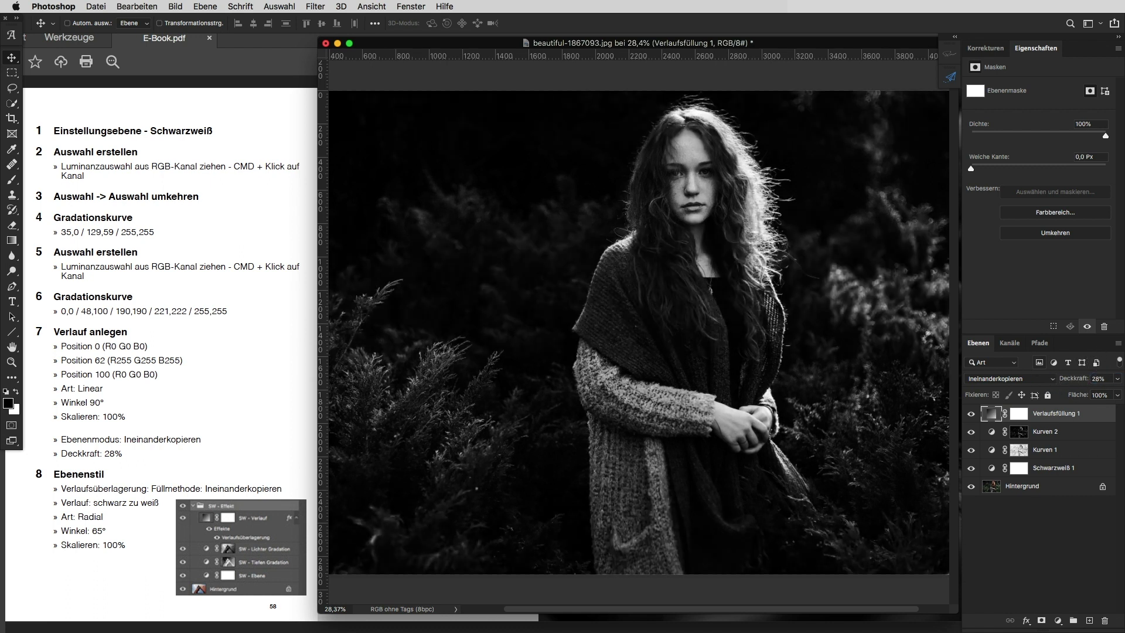
{"action": "left_click", "coordinate": [1032, 407]}
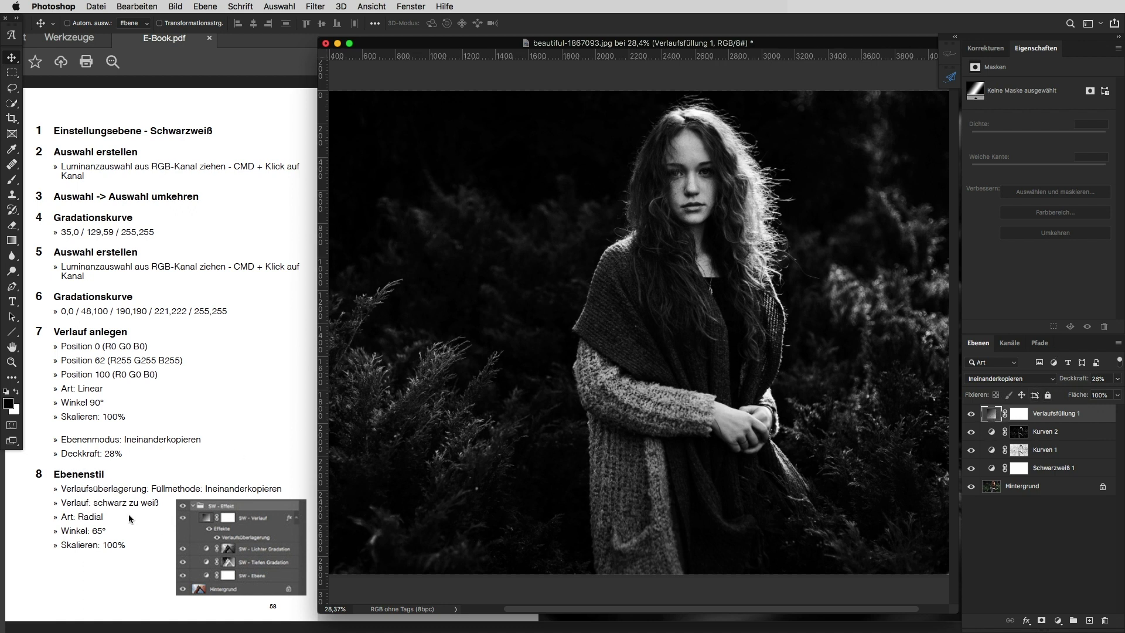
Step: Add a black-to-white Grundlagen gradient overlay style to Verlaufsfüllung 1
{"action": "left_click", "coordinate": [1028, 622]}
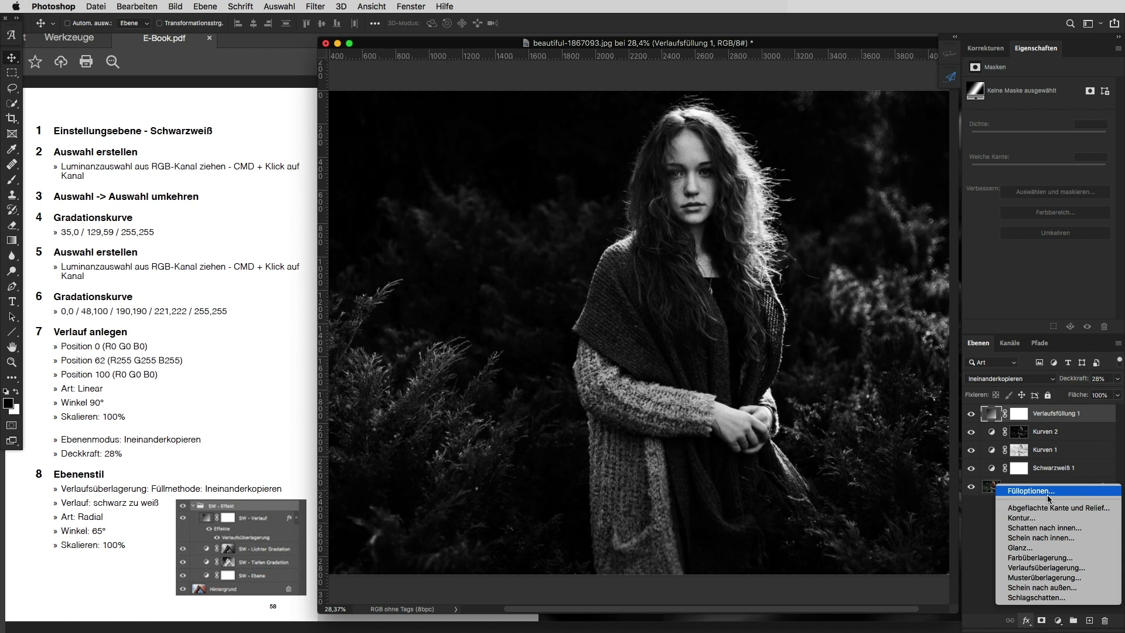
{"action": "left_click", "coordinate": [1049, 492]}
{"action": "mouse_move", "coordinate": [797, 223]}
{"action": "left_mouse_down"}
{"action": "mouse_move", "coordinate": [540, 181]}
{"action": "mouse_move", "coordinate": [564, 185]}
{"action": "left_mouse_up"}
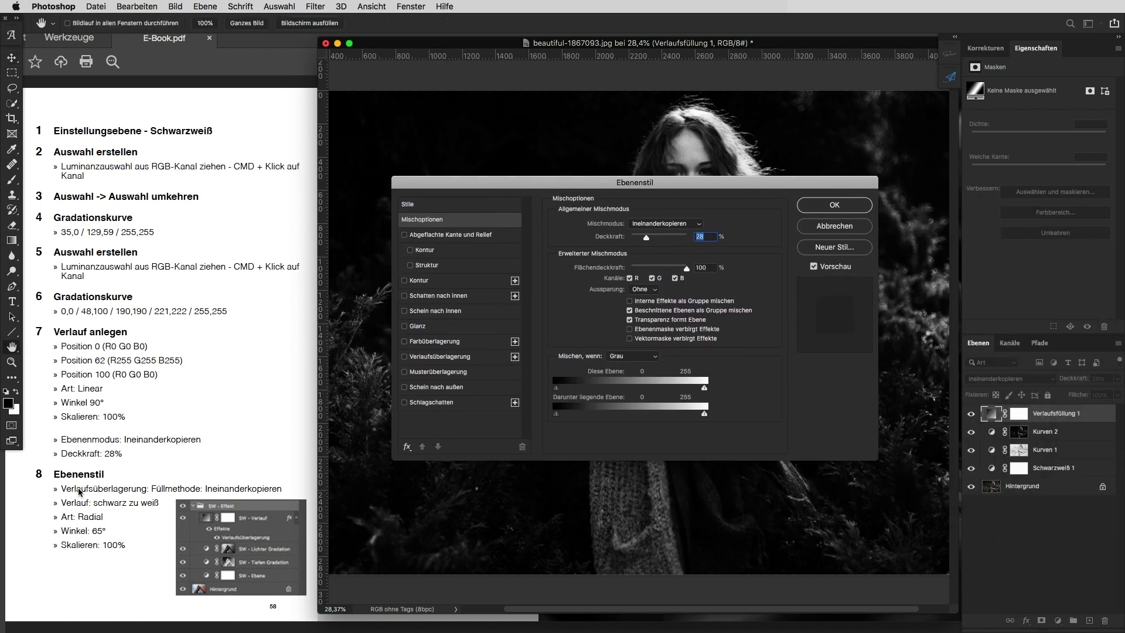
{"action": "left_click", "coordinate": [423, 357]}
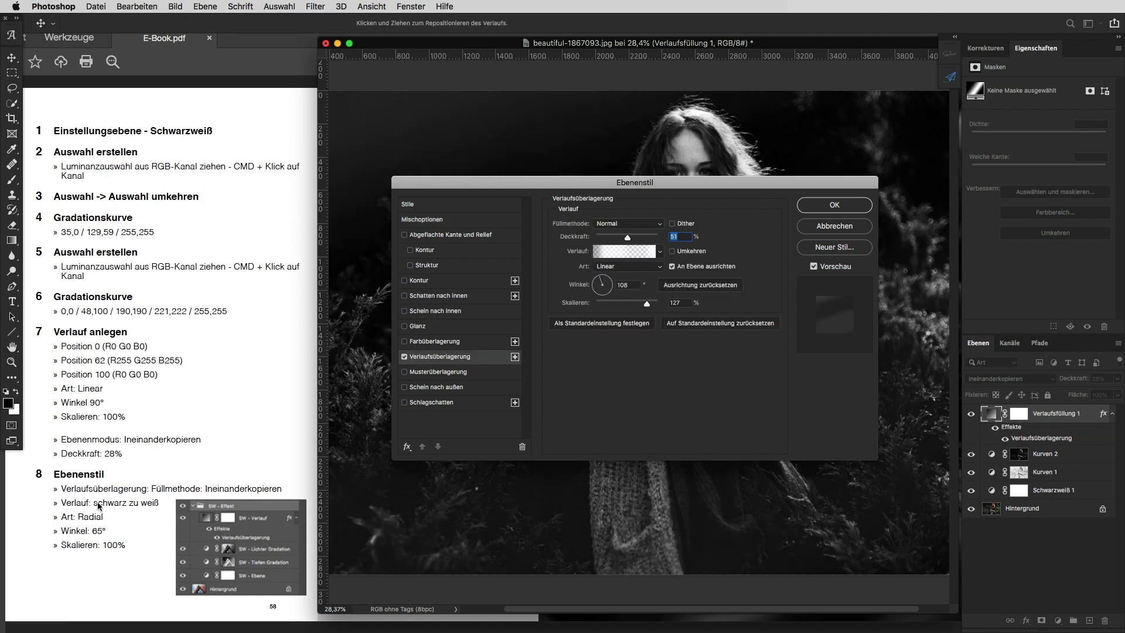
{"action": "left_click", "coordinate": [660, 252]}
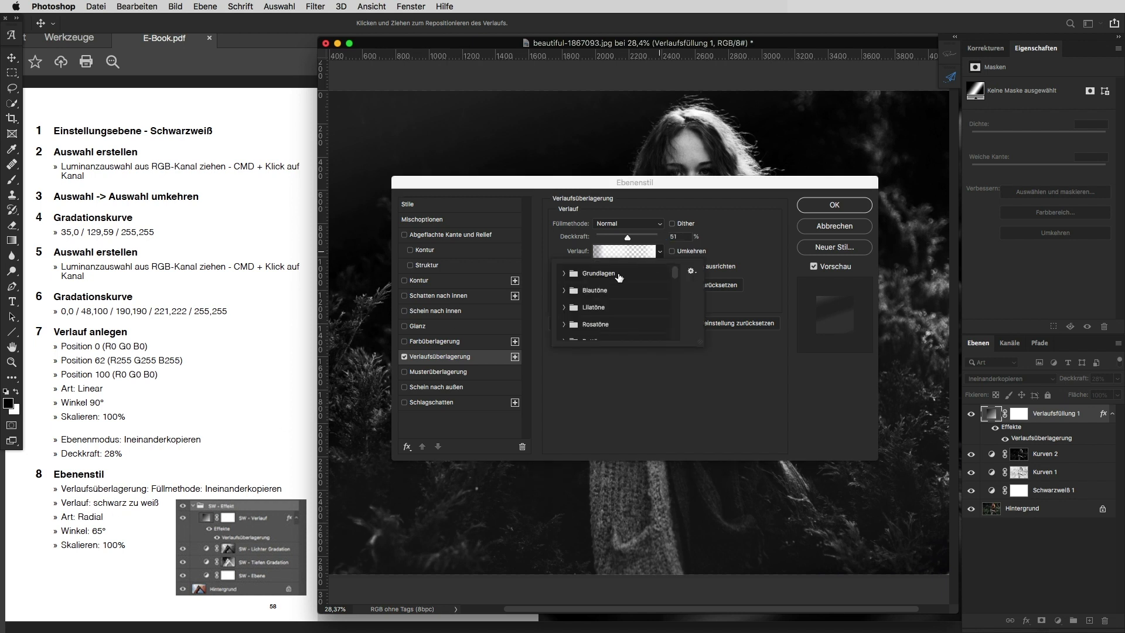
{"action": "left_click", "coordinate": [564, 273]}
{"action": "left_click", "coordinate": [588, 293]}
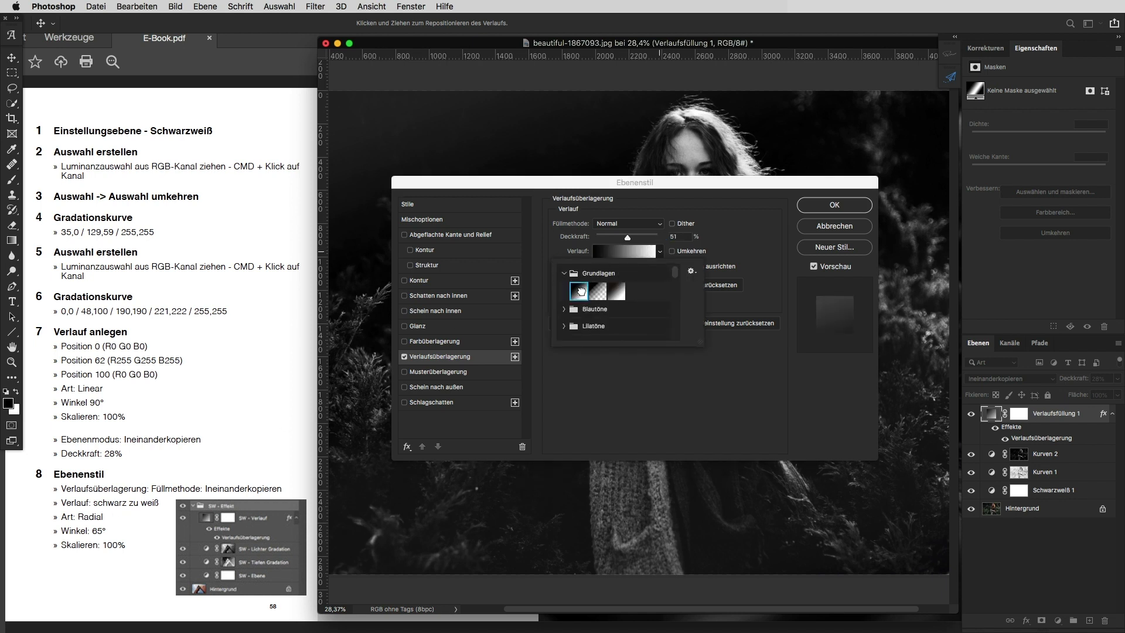
{"action": "left_click", "coordinate": [766, 226]}
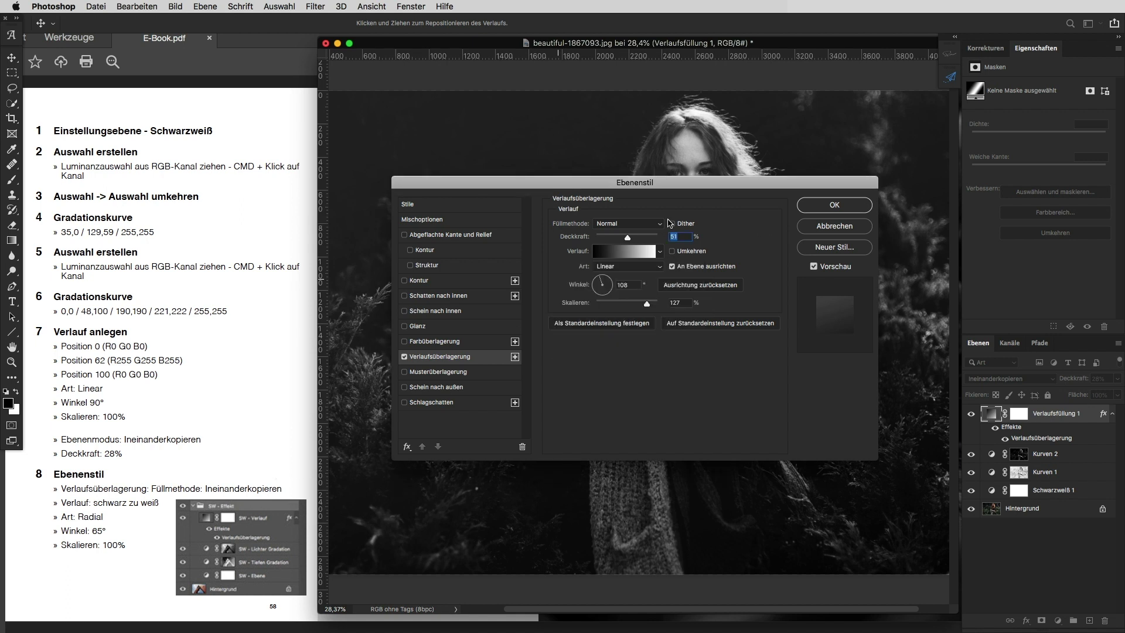
Step: Set the gradient overlay to Ineinanderkopieren, Radial style, angle 65°
{"action": "left_click", "coordinate": [661, 230]}
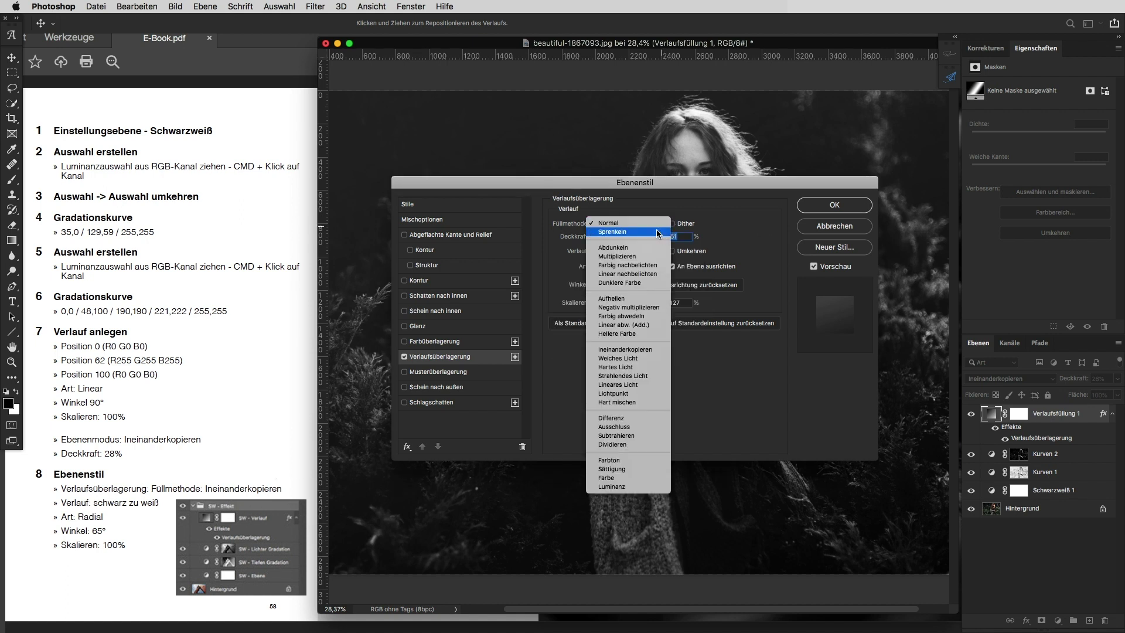
{"action": "left_click", "coordinate": [643, 350]}
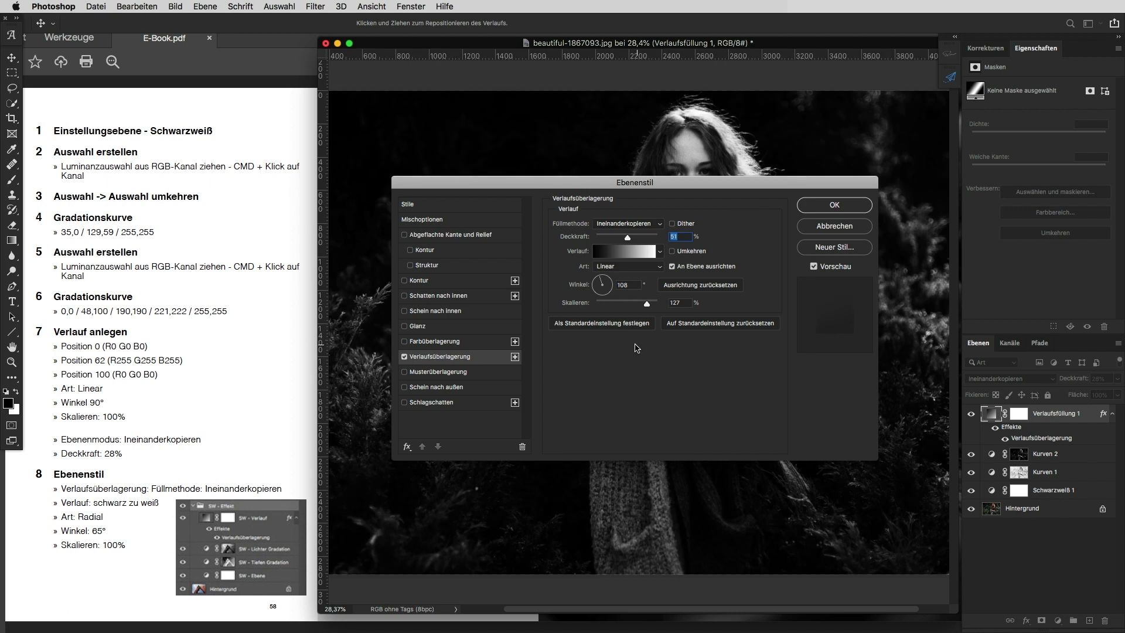
{"action": "left_click", "coordinate": [645, 266]}
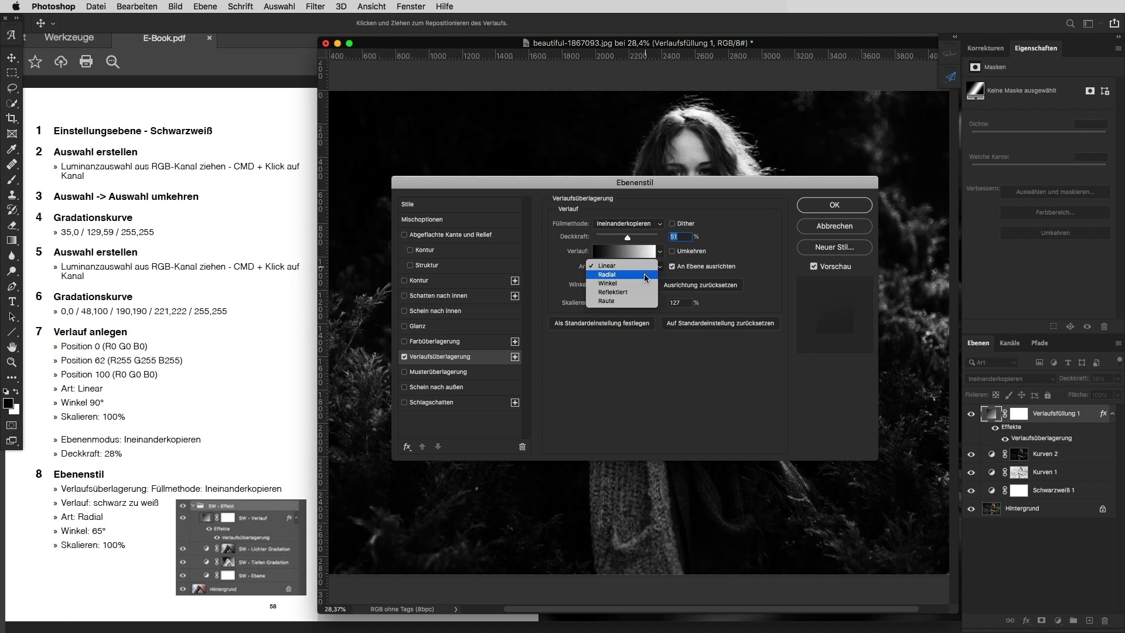
{"action": "left_click", "coordinate": [647, 276]}
{"action": "left_click", "coordinate": [630, 286]}
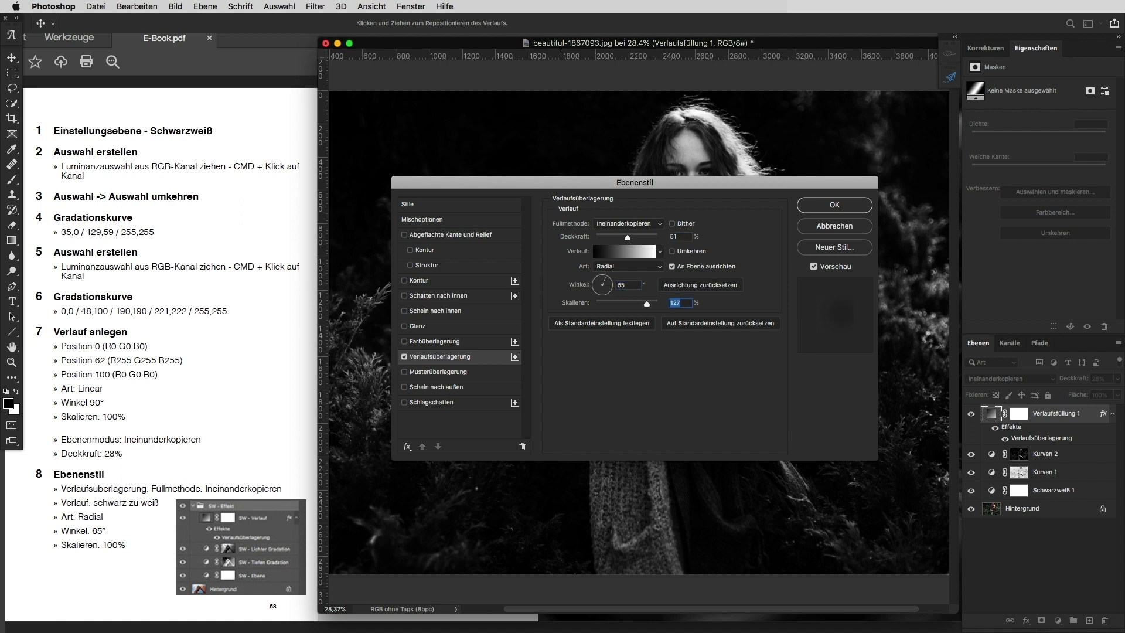
{"action": "type", "text": "100"}
Step: Apply the 51% radial overlay, then group the curves and black-and-white layers as Gruppe 1
{"action": "left_click_drag", "start_coordinate": [832, 183], "coordinate": [848, 435]}
{"action": "left_click", "coordinate": [856, 518]}
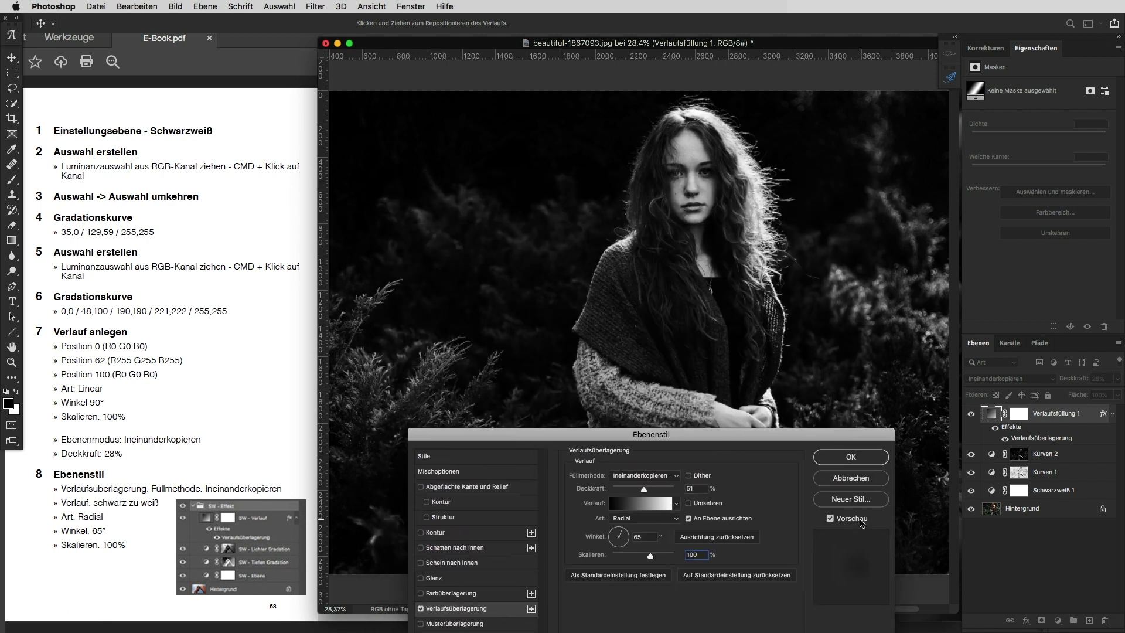
{"action": "left_click", "coordinate": [862, 522]}
{"action": "left_click", "coordinate": [853, 459]}
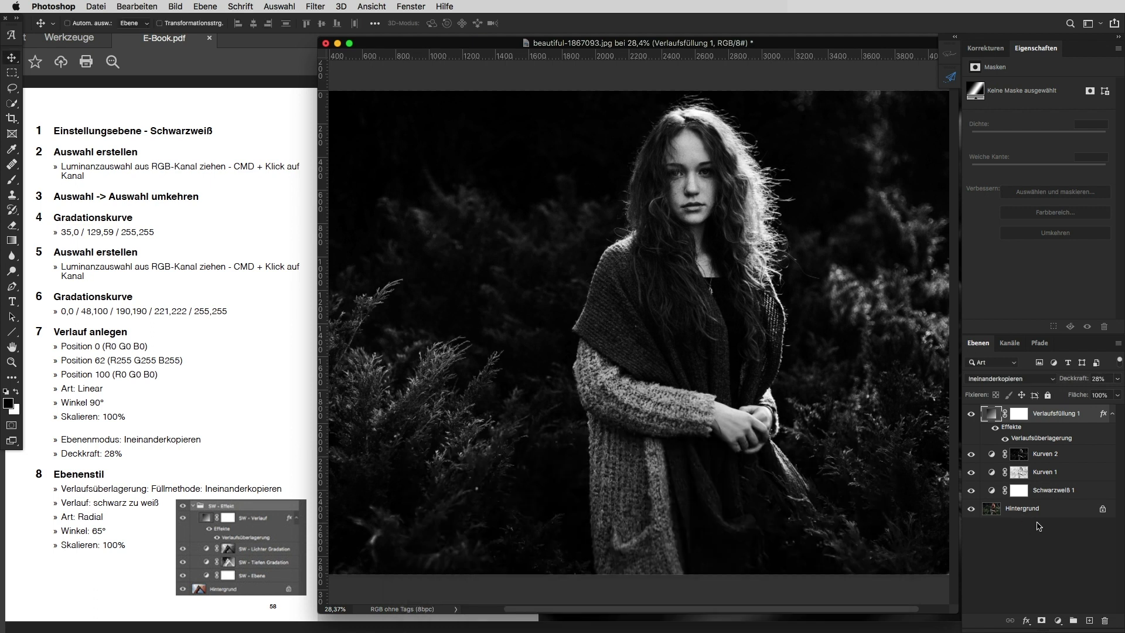
{"action": "left_click", "coordinate": [1083, 492], "text": "shift"}
{"action": "key", "text": "ctrl+g"}
Step: Switch off Gruppe 1's visibility to reveal the original colour portrait
{"action": "left_click", "coordinate": [971, 414]}
{"action": "left_click", "coordinate": [971, 414]}
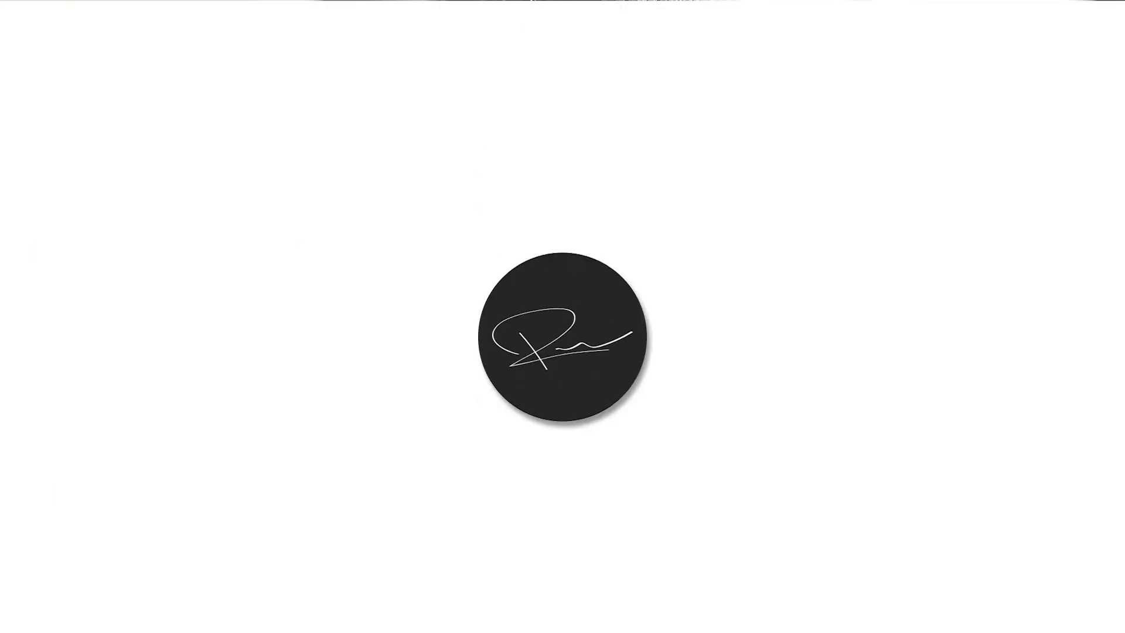